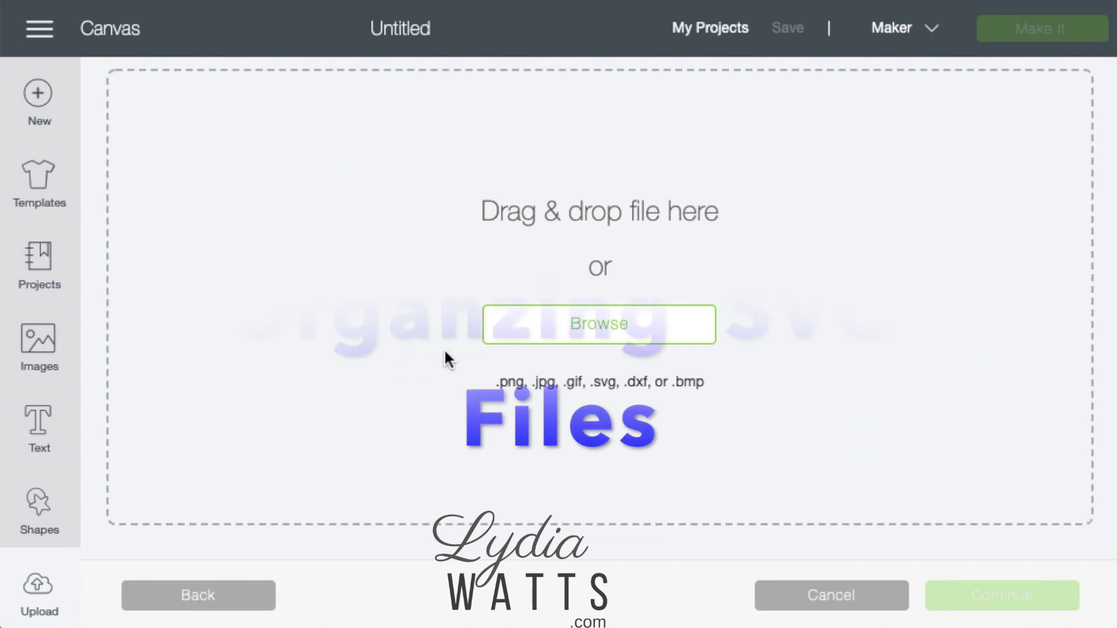
- Browse for an image to upload and choose the card photo from the Get Well Card folder
click(528, 336)
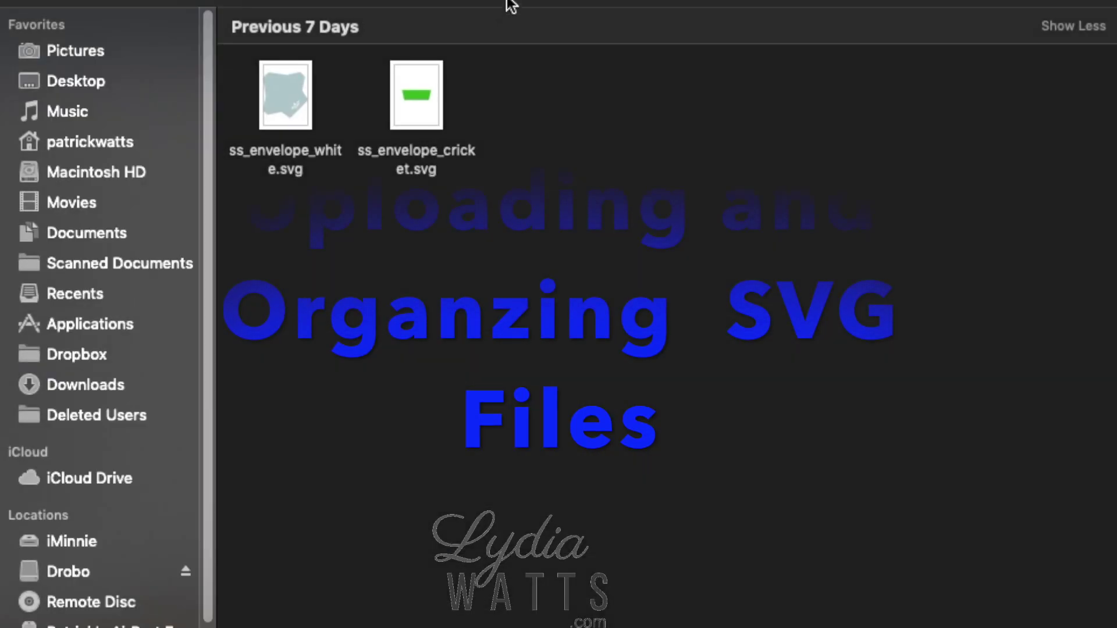
click(511, 6)
click(525, 102)
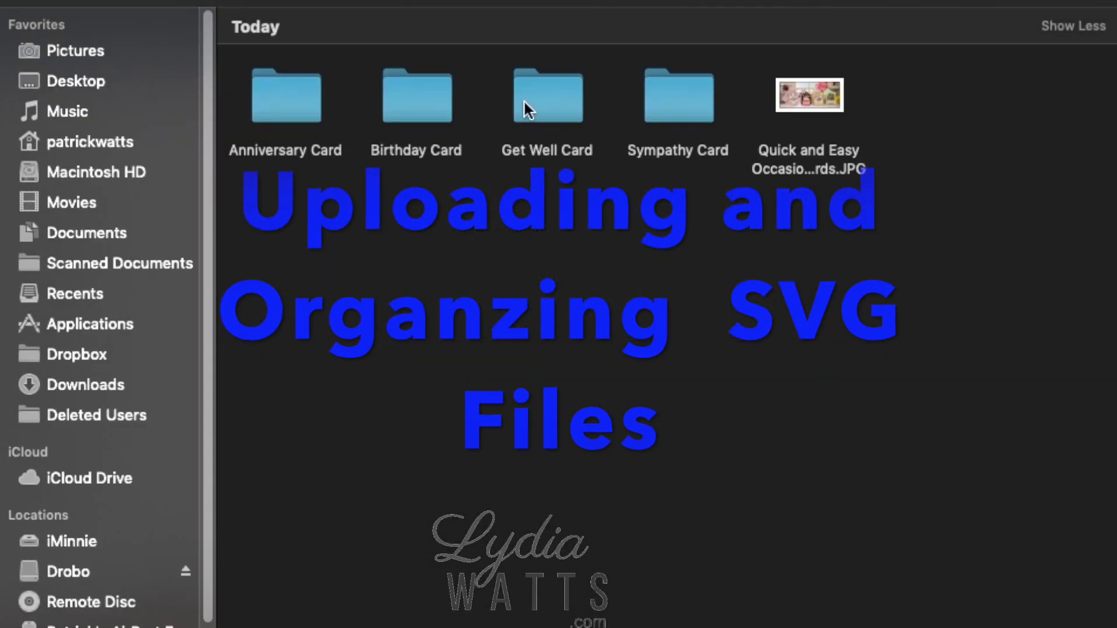
double_click(524, 100)
double_click(533, 102)
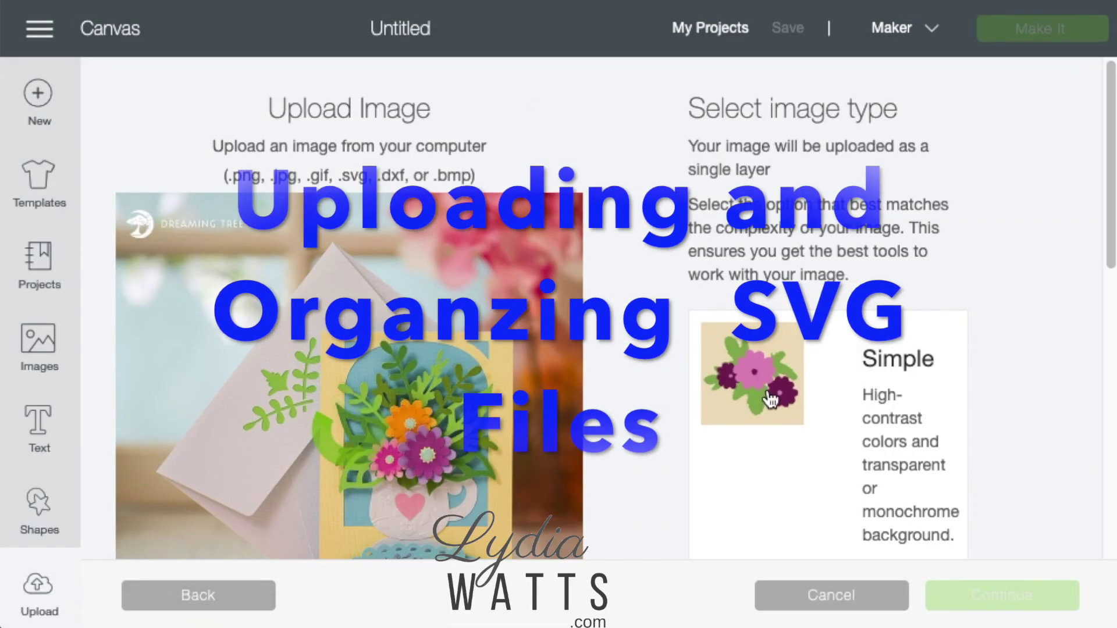
- Set the Get Well card photo's image type to Complex and continue past the erase stage without removing anything
scroll(771, 400, down, 10)
click(915, 541)
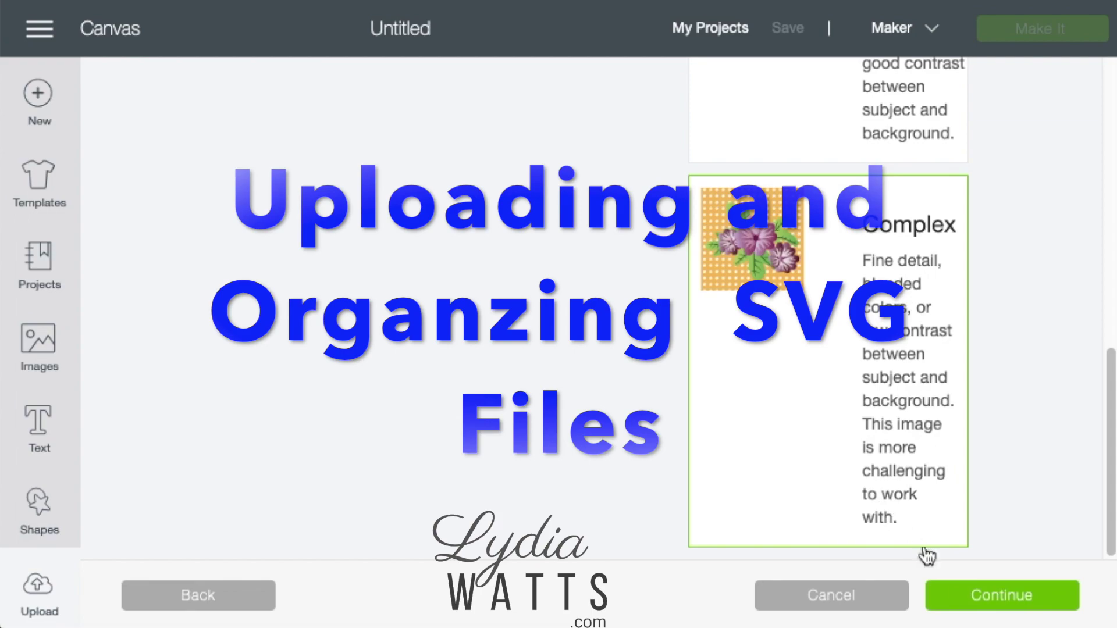
click(968, 597)
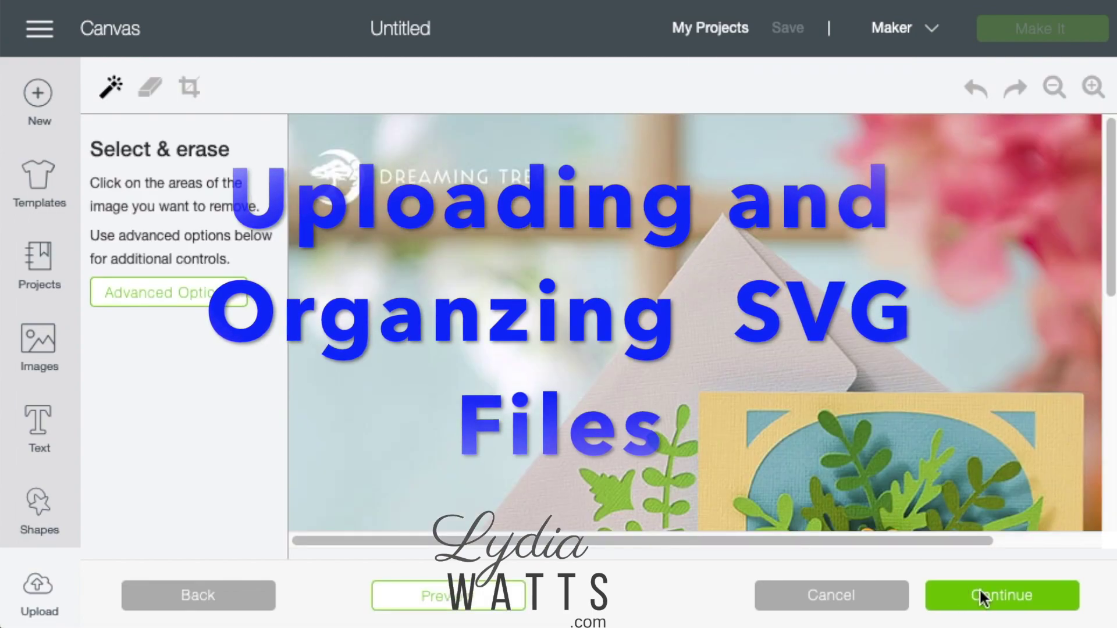
click(980, 592)
- Prefix the Get Well image's name with "DT" and tag it "Dreaming Tree, Get Well"
click(926, 298)
text(DT)
key(Tab)
text(Dreaming Tree, Get Well)
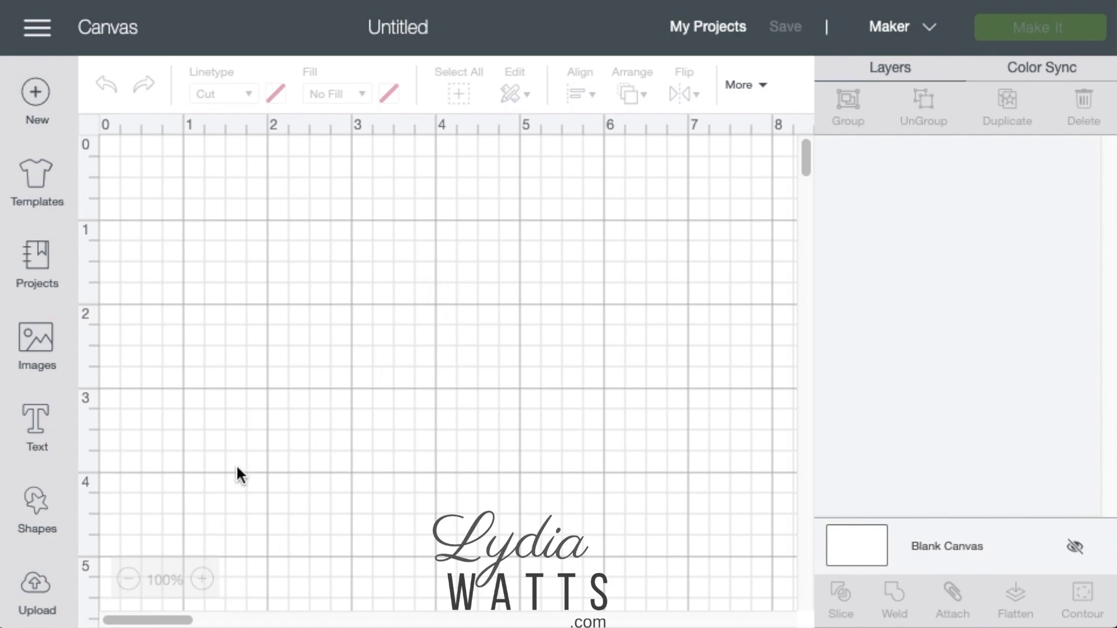
- Start a new image upload and browse to the SVG 4 folder
click(36, 604)
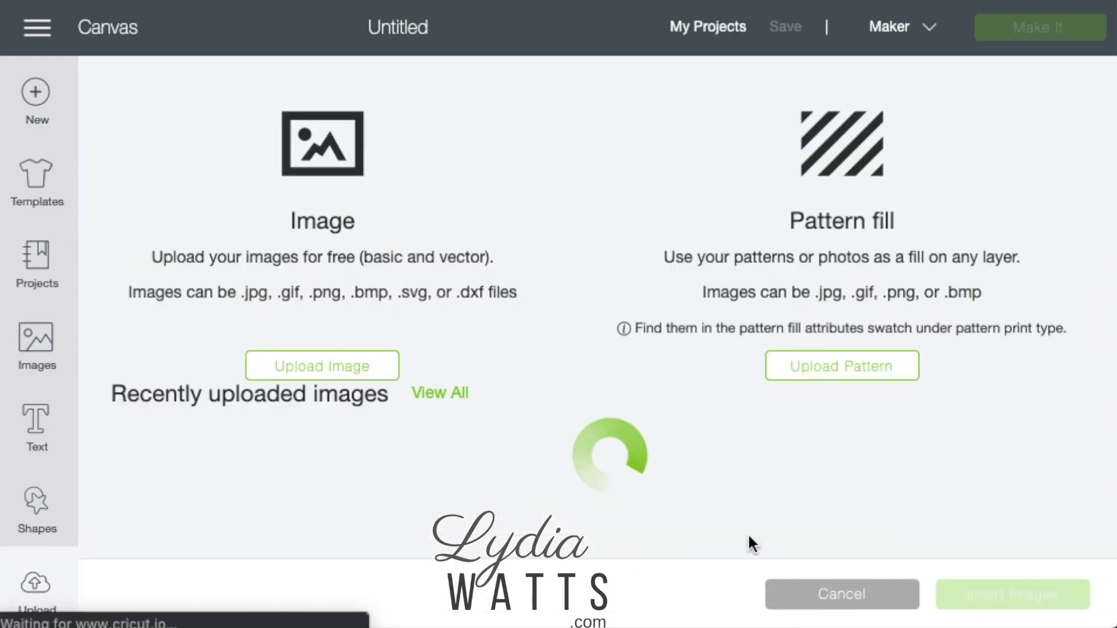
click(370, 372)
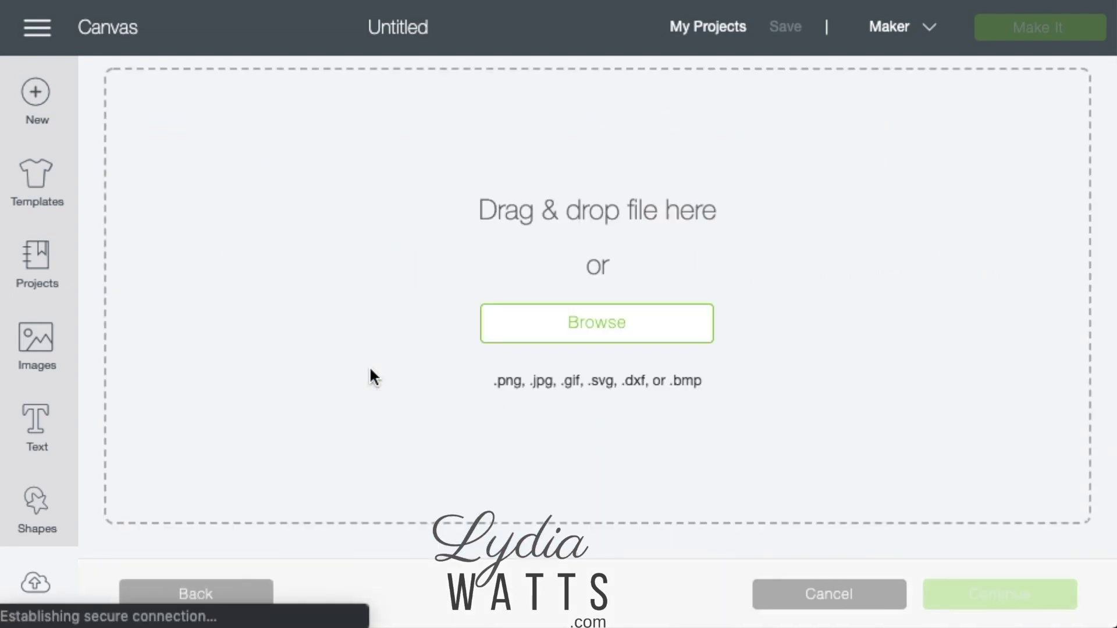
click(552, 342)
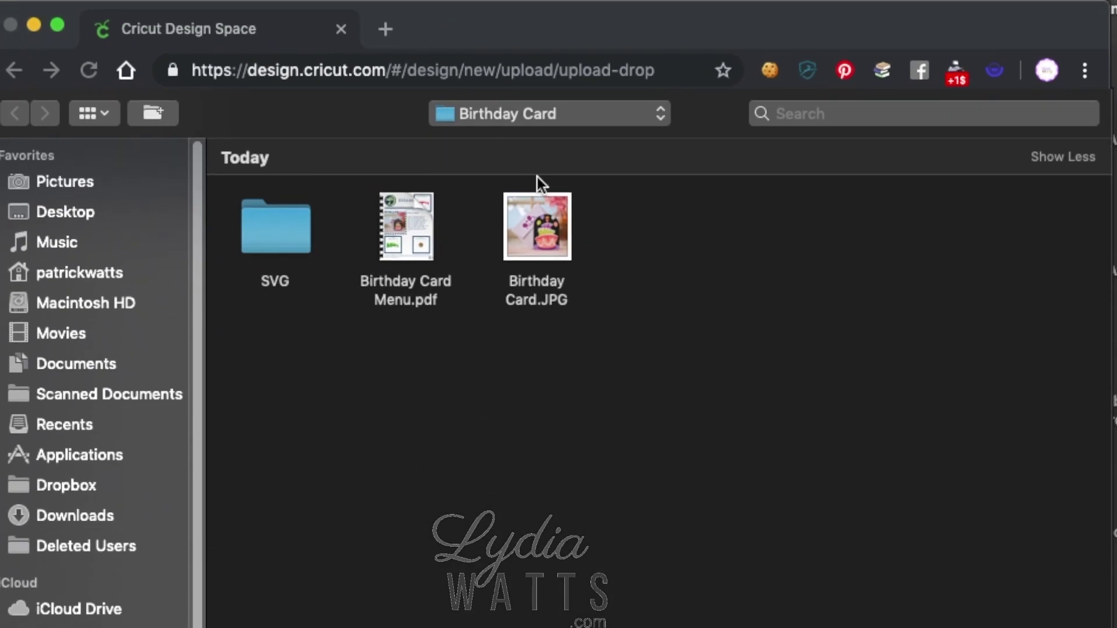
click(544, 113)
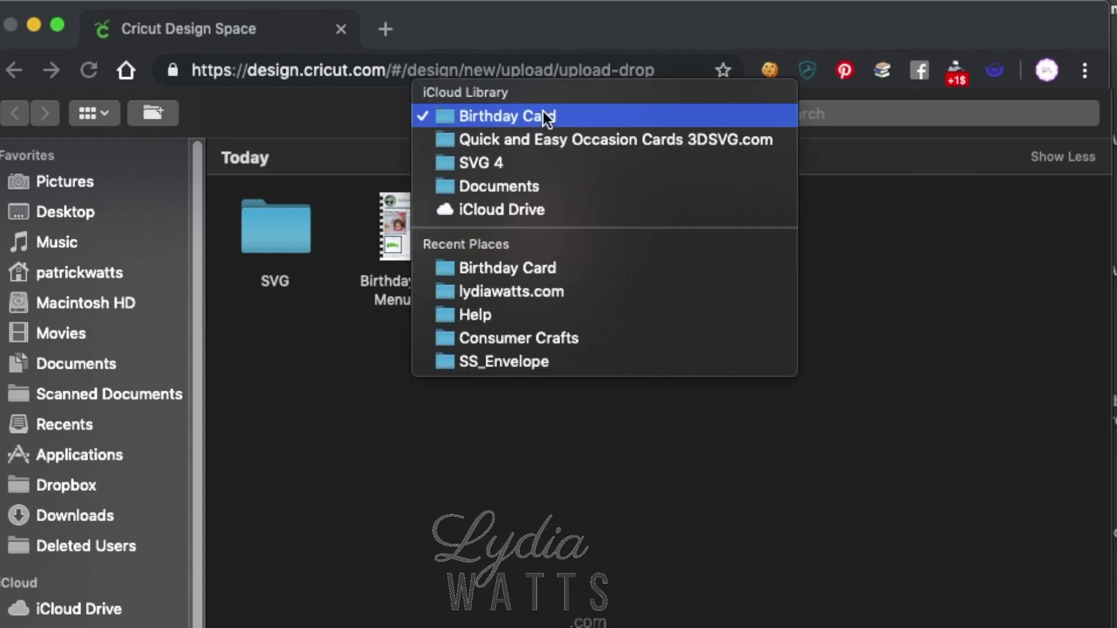
click(543, 162)
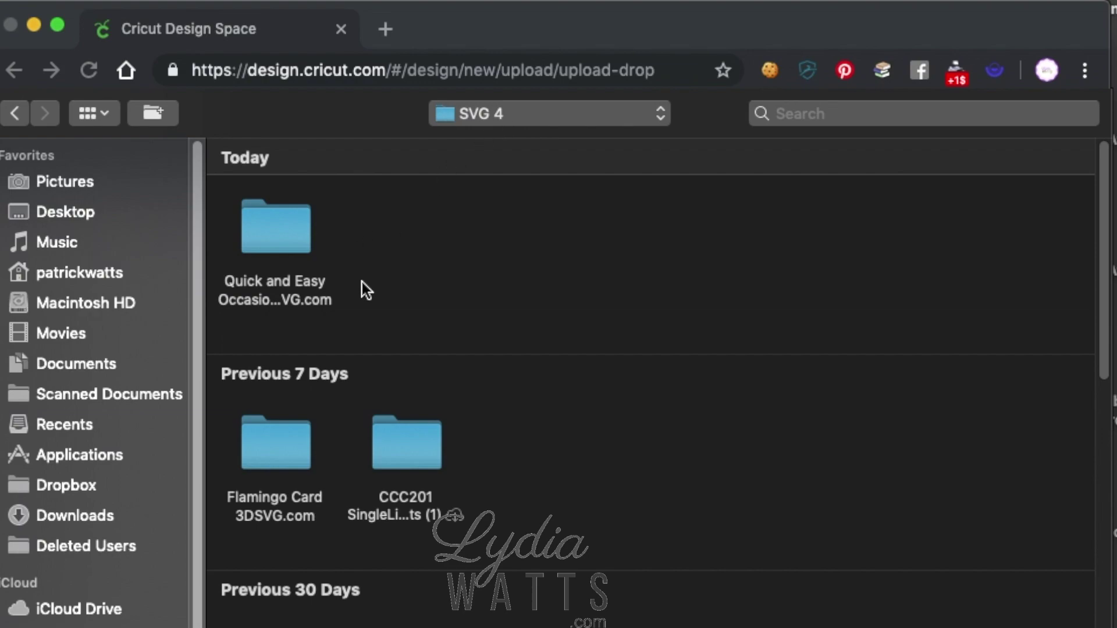
- Choose Birthday Card.JPG from the Birthday Card folder inside Quick and Easy Occasion Cards 3DSVG.com
click(255, 238)
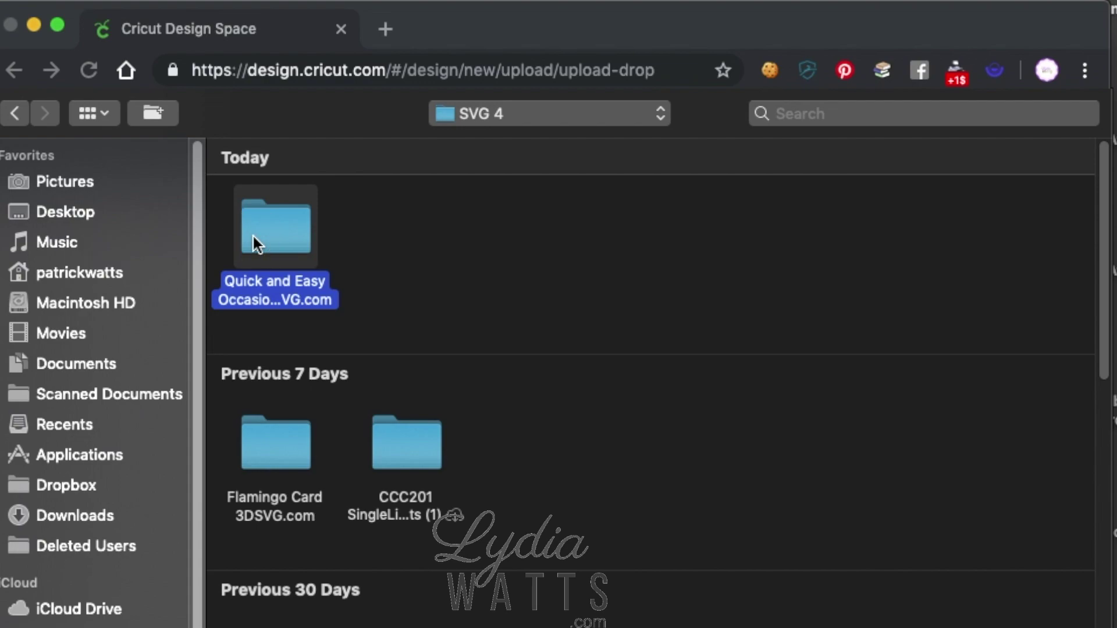
double_click(253, 236)
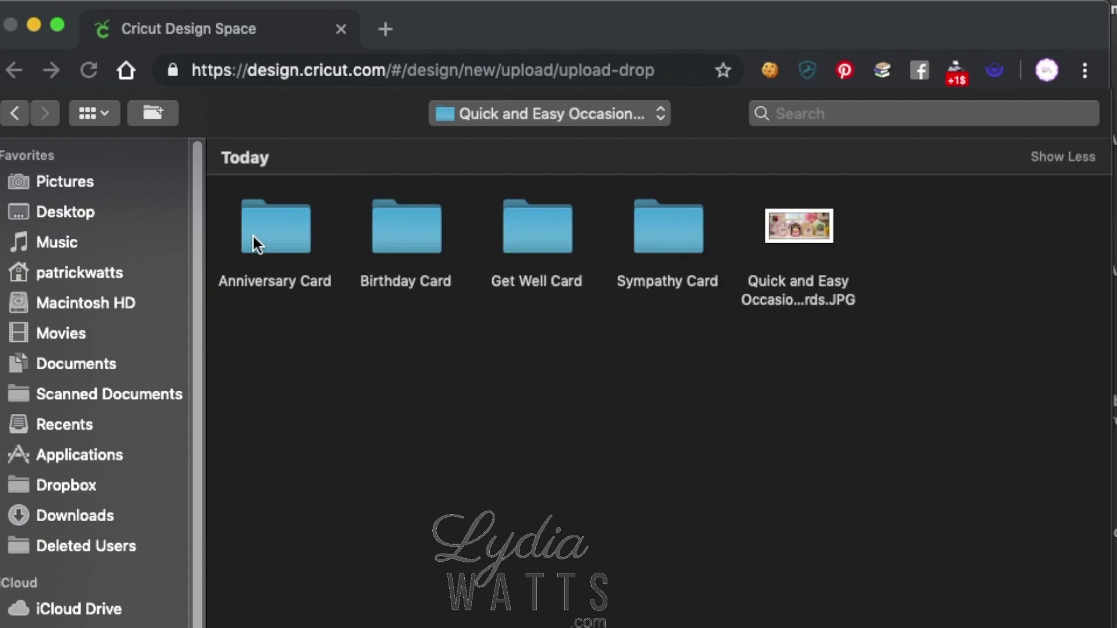
double_click(402, 239)
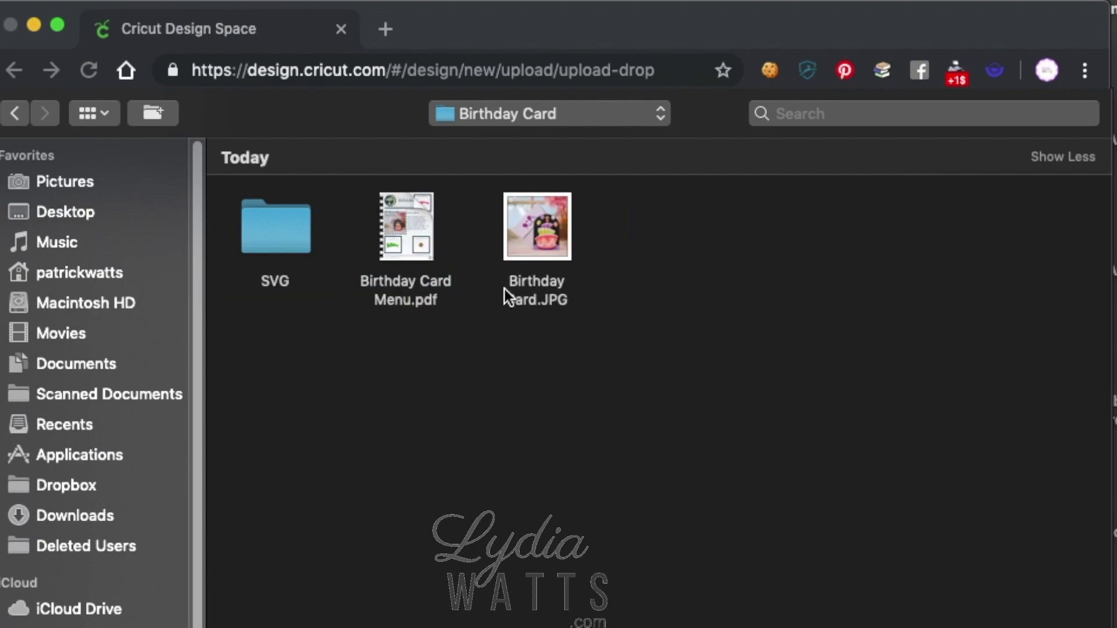
double_click(546, 240)
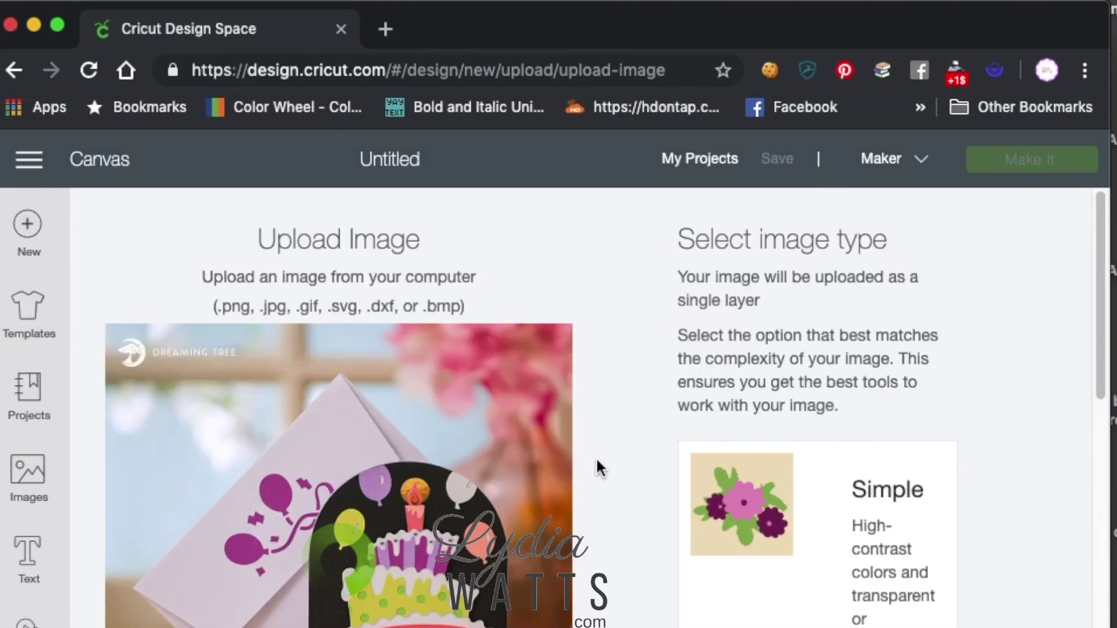
- Set the birthday card photo's image type to Moderately complex and continue past the erase stage without removing anything
scroll(710, 372, down, 10)
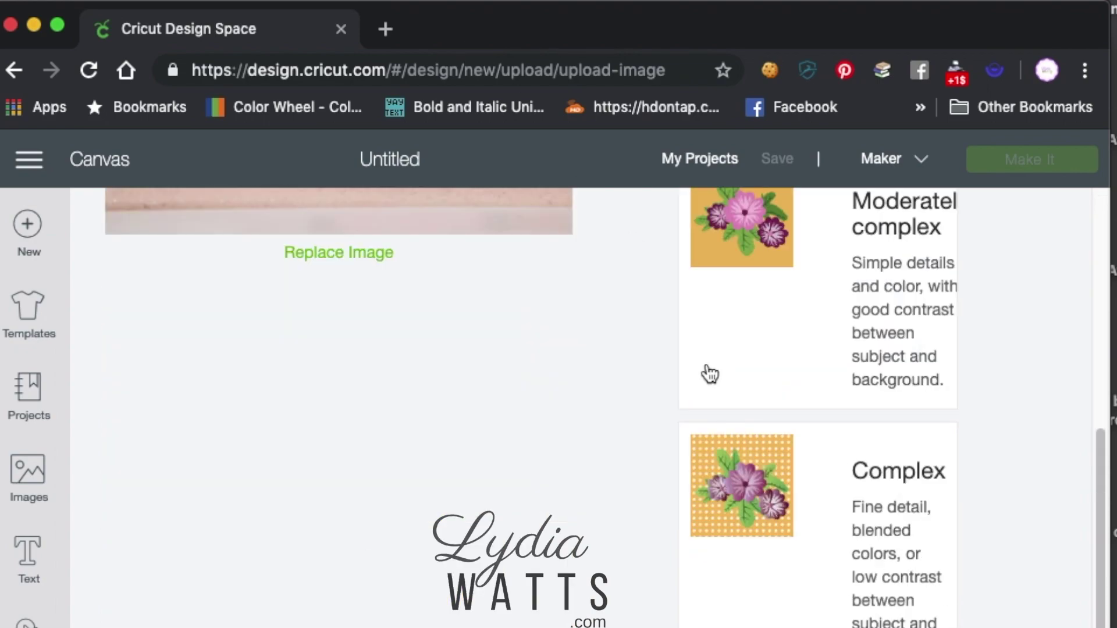
scroll(518, 448, up, 5)
scroll(517, 448, up, 3)
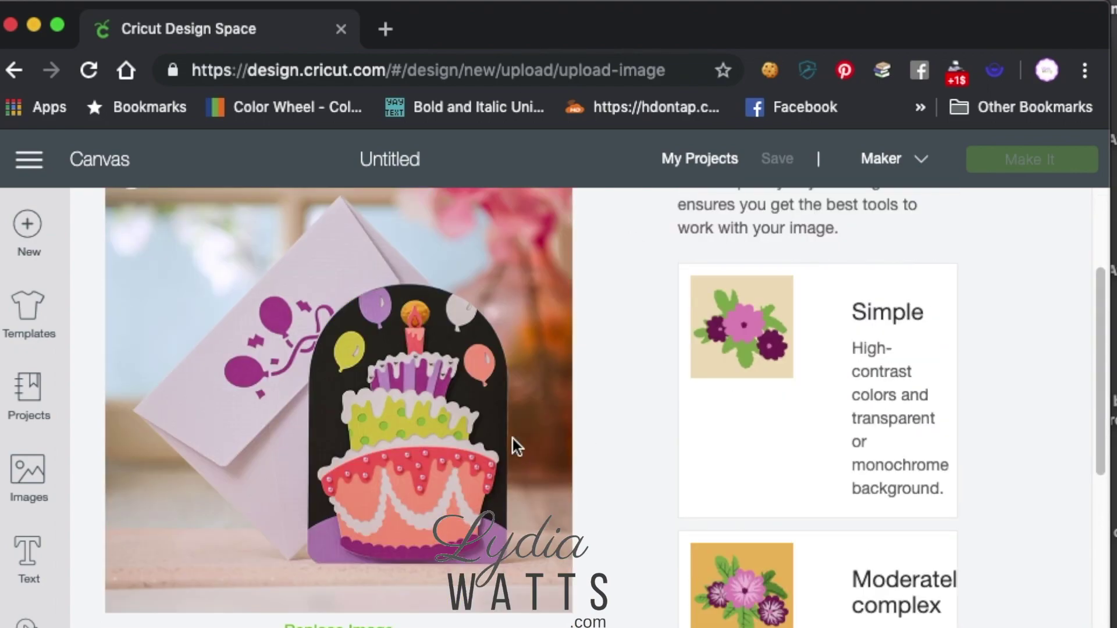
scroll(518, 448, down, 2)
scroll(515, 449, down, 1)
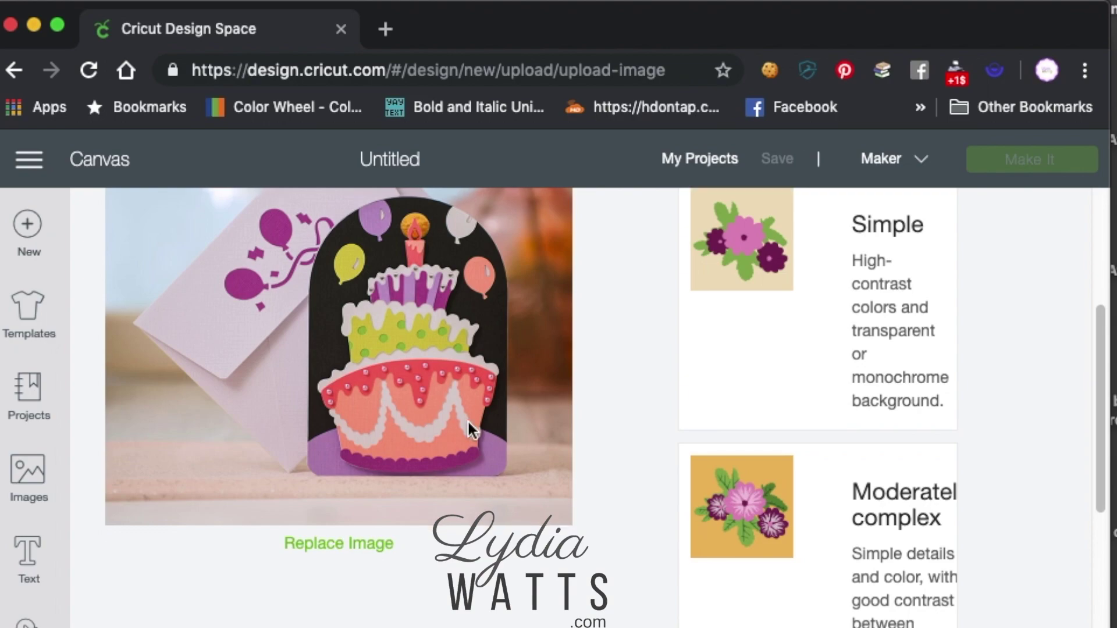
click(867, 541)
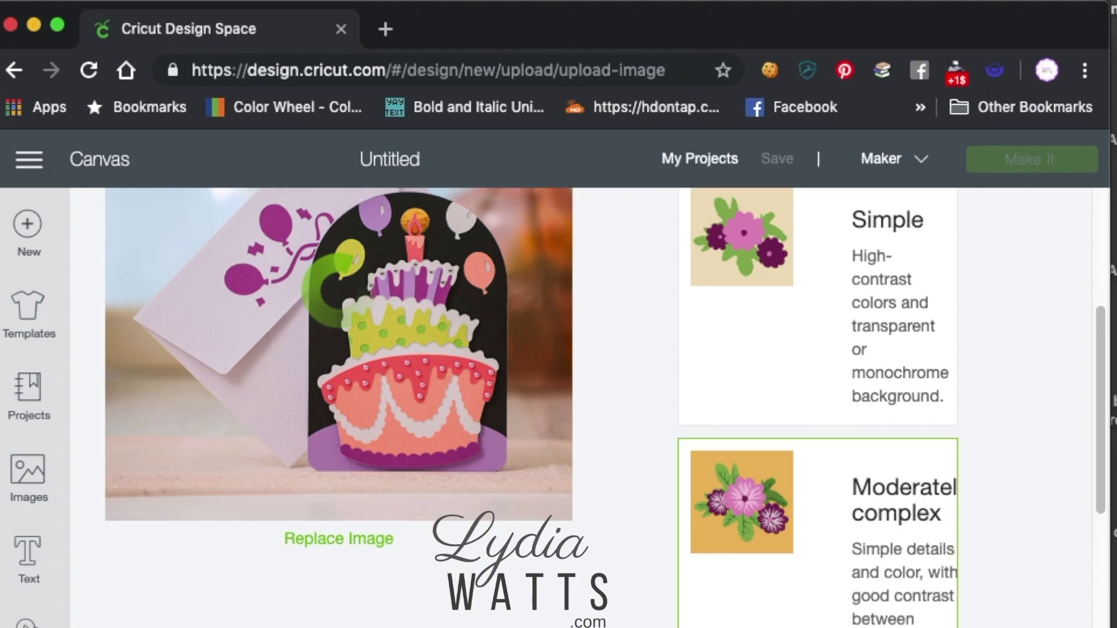
scroll(641, 409, down, 7)
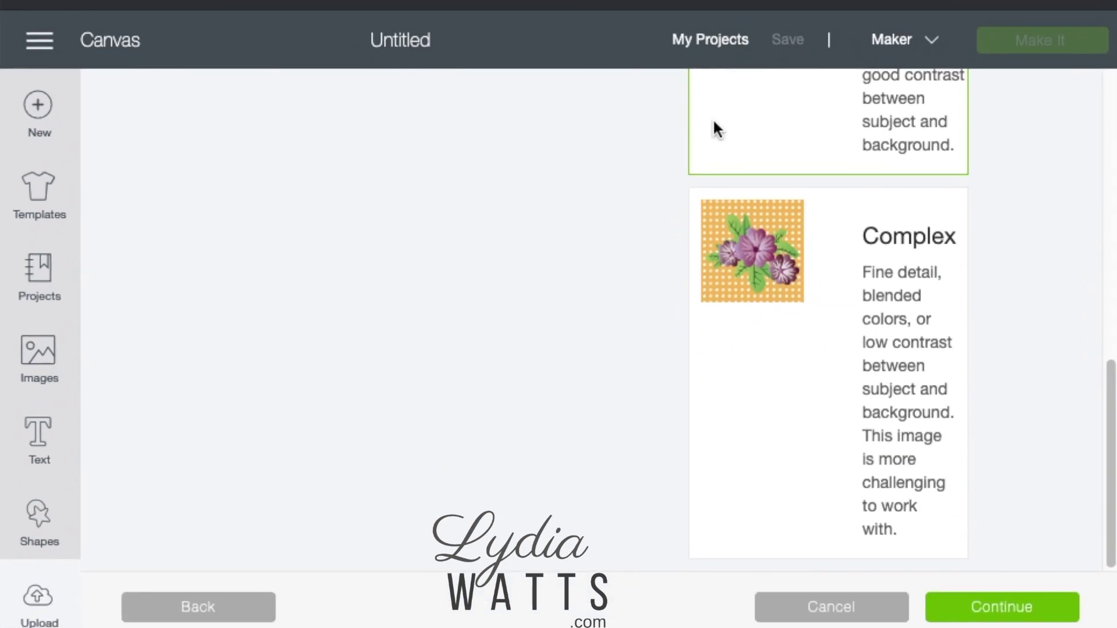
click(995, 608)
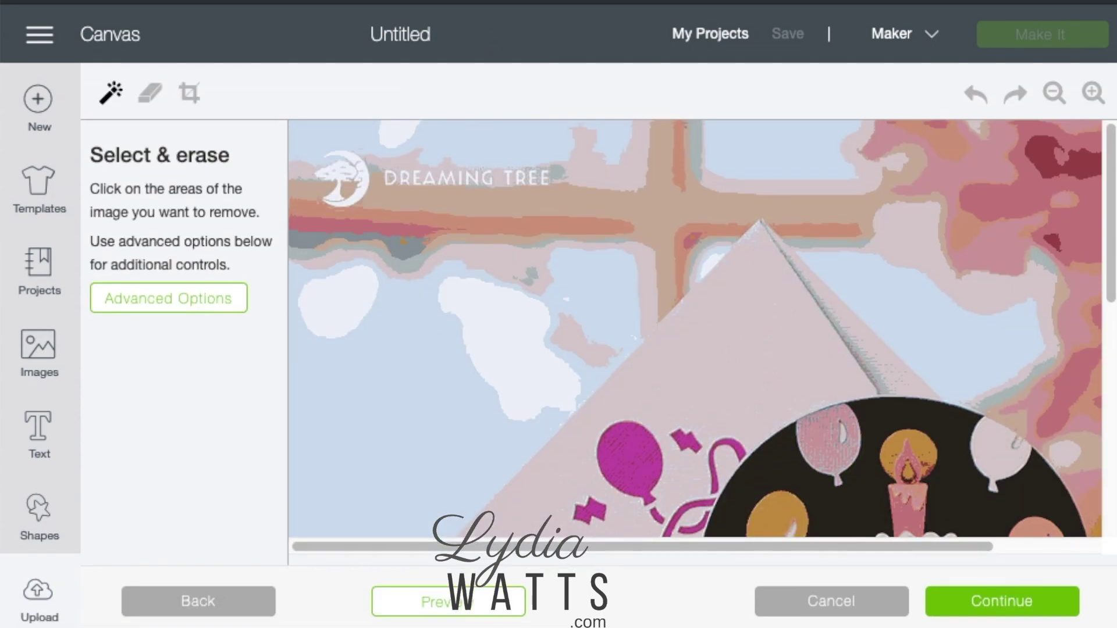
click(1017, 607)
- Name the image "DT Birthday Card" and tag it "Dreaming Tree, Birthday Card"
click(930, 295)
text(DT Birthday Card)
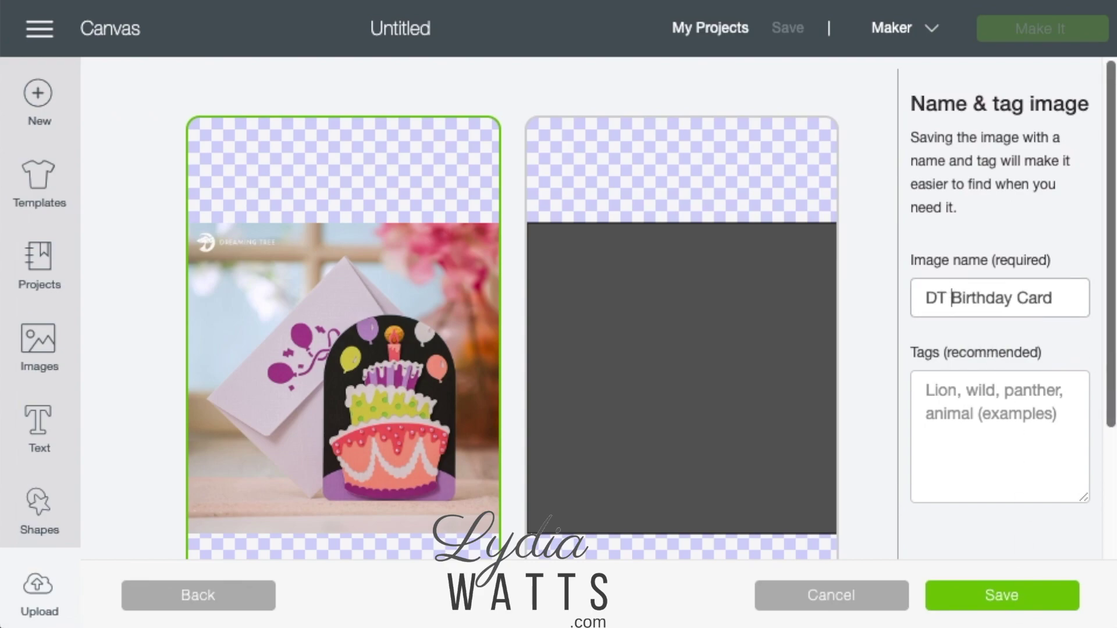
click(931, 393)
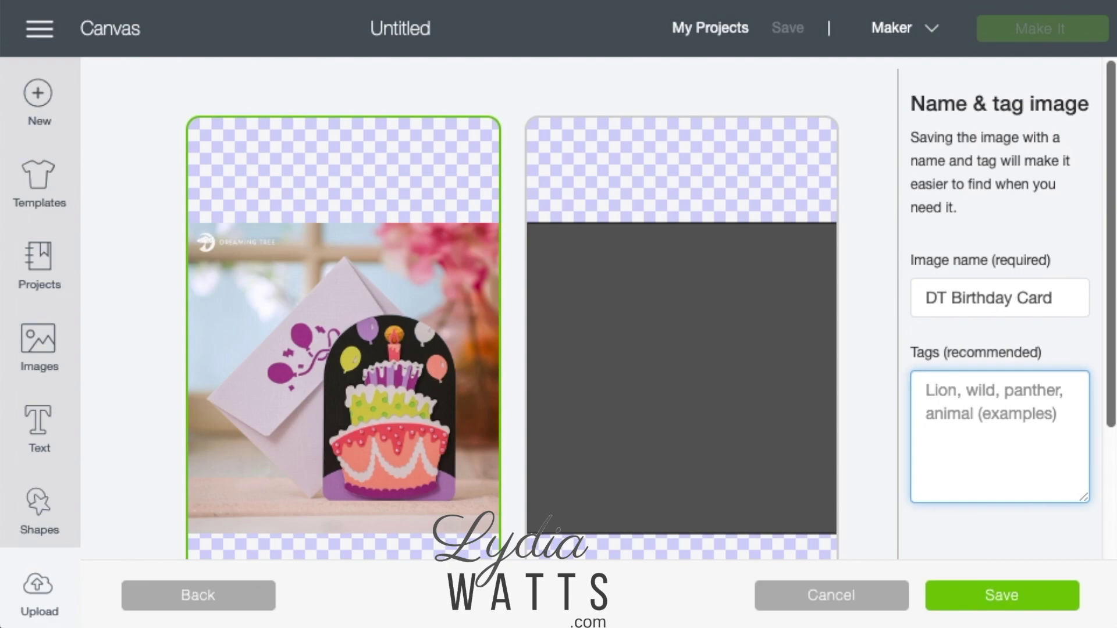
text(Dreaming )
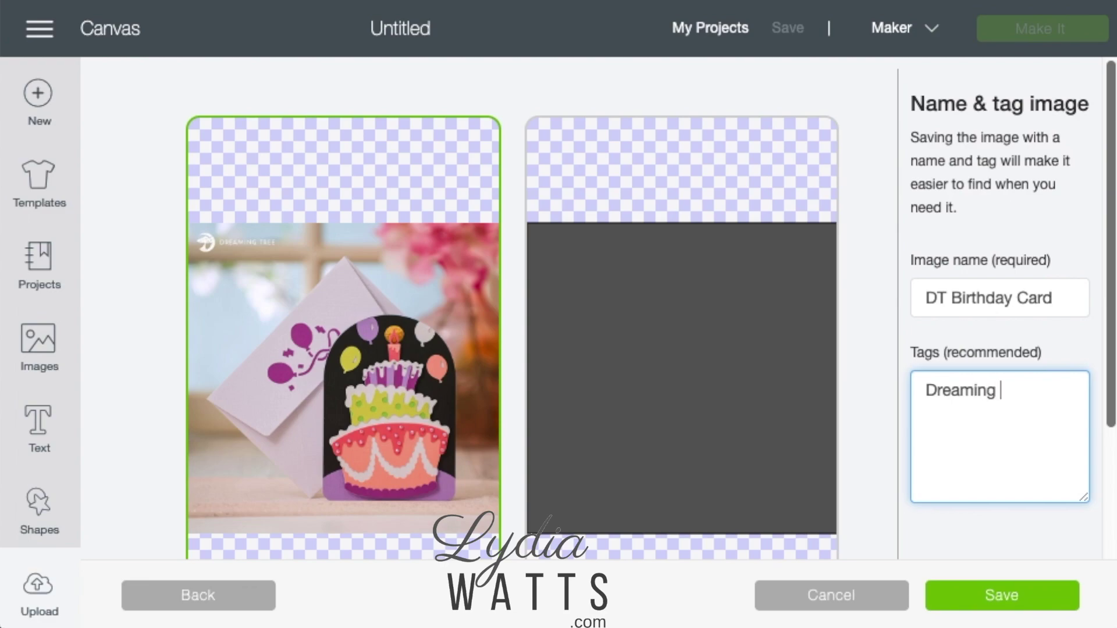
text(Tree, Birthday )
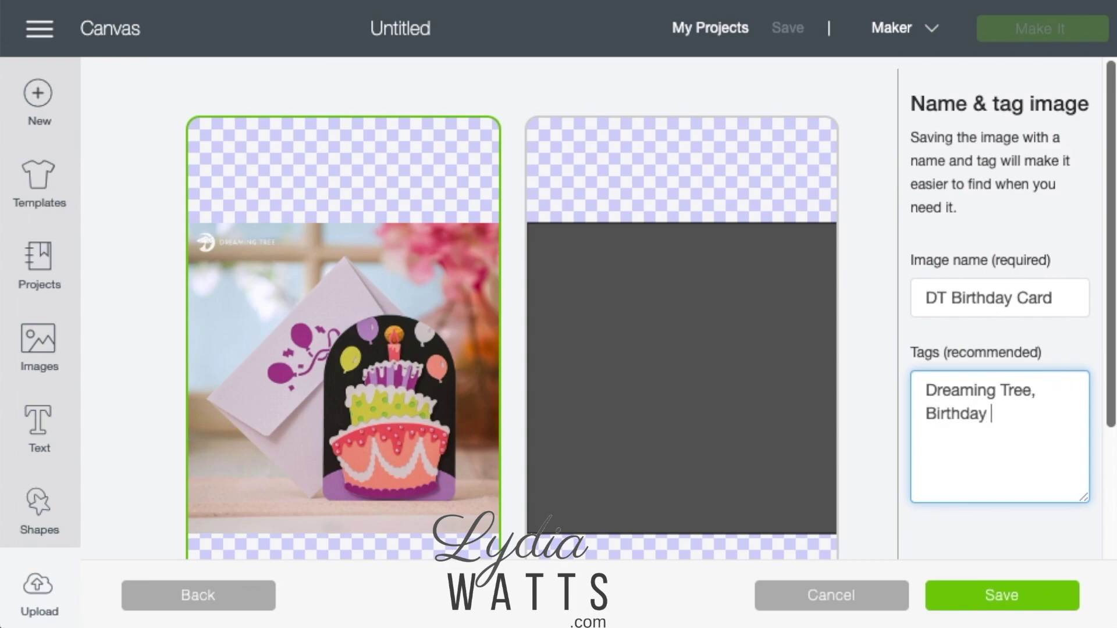
text(CArd)
key(BackSpace)
key(BackSpace)
key(BackSpace)
text(ard)
- Copy the full tag text for reuse and save the birthday card image
key(ctrl+a)
key(super+c)
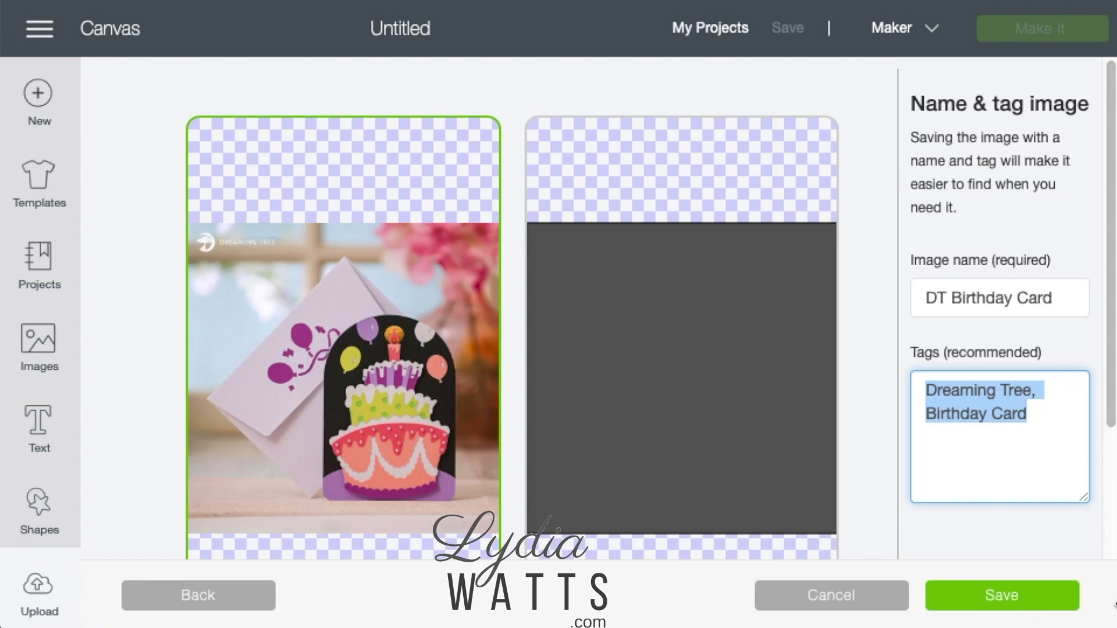
click(1044, 605)
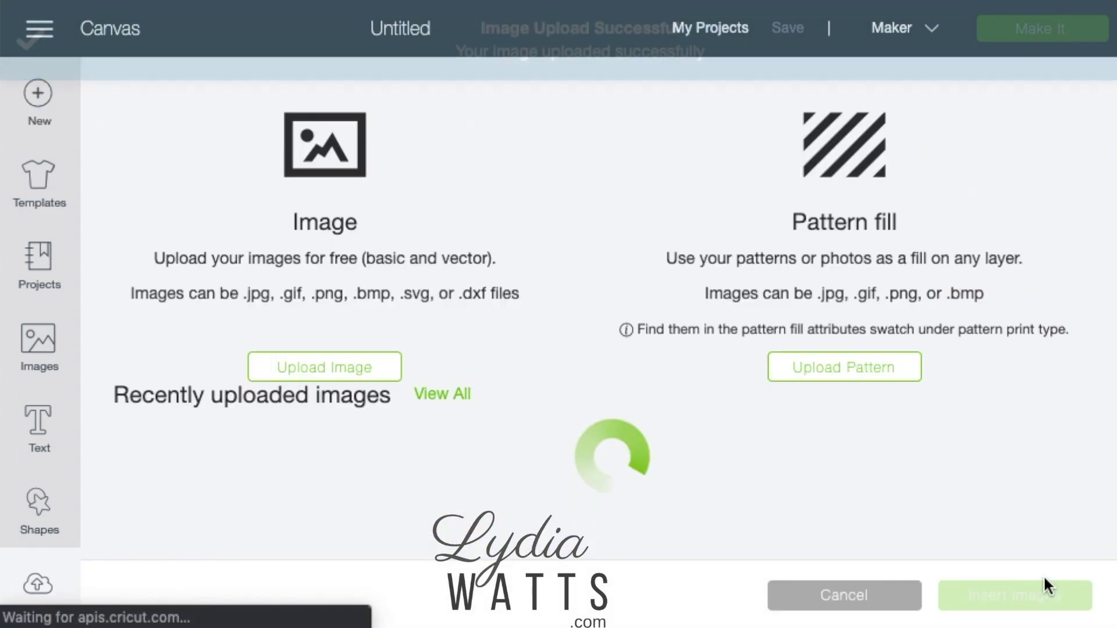
- Start another image upload and choose ss_envelope_white.svg from the birthday card's SVG, Extras, Solid Score Lines, SS_Envelope folder
click(368, 370)
click(566, 329)
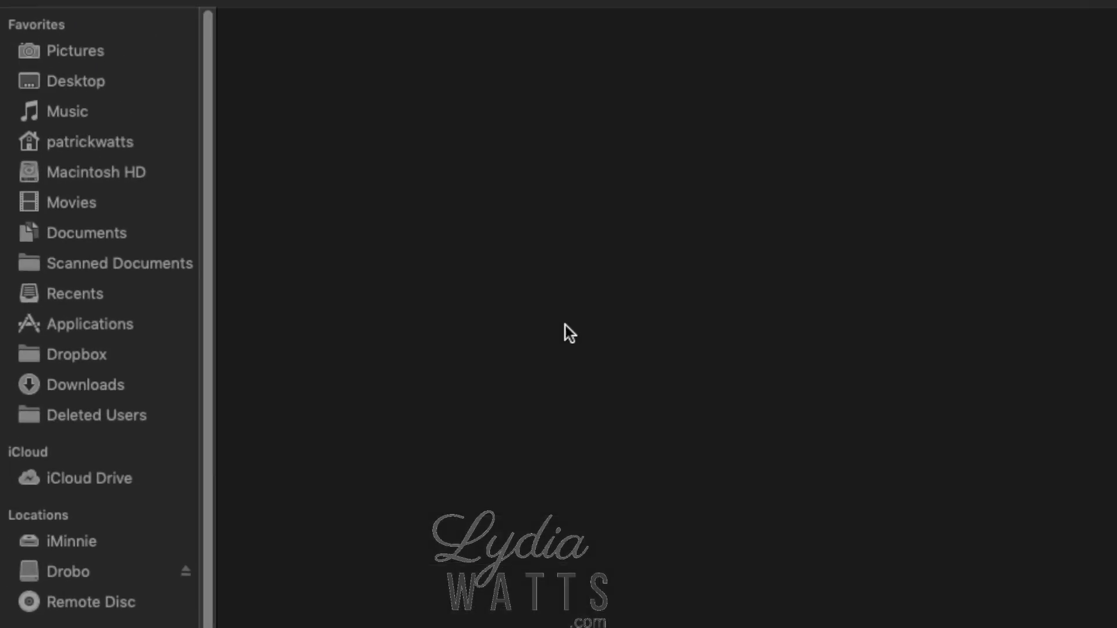
double_click(292, 109)
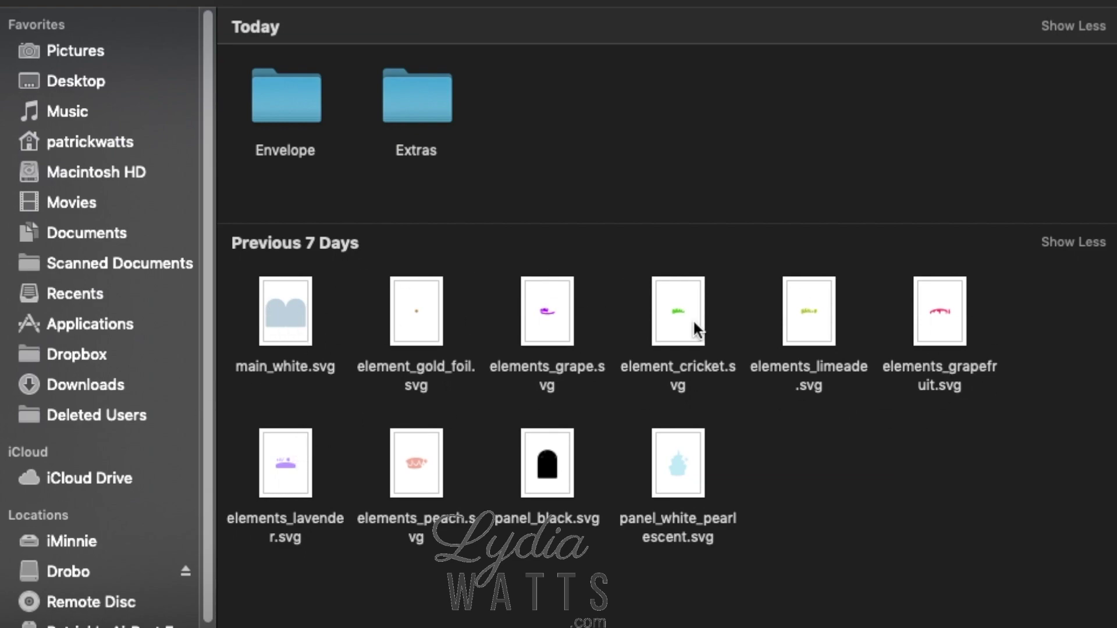
double_click(431, 110)
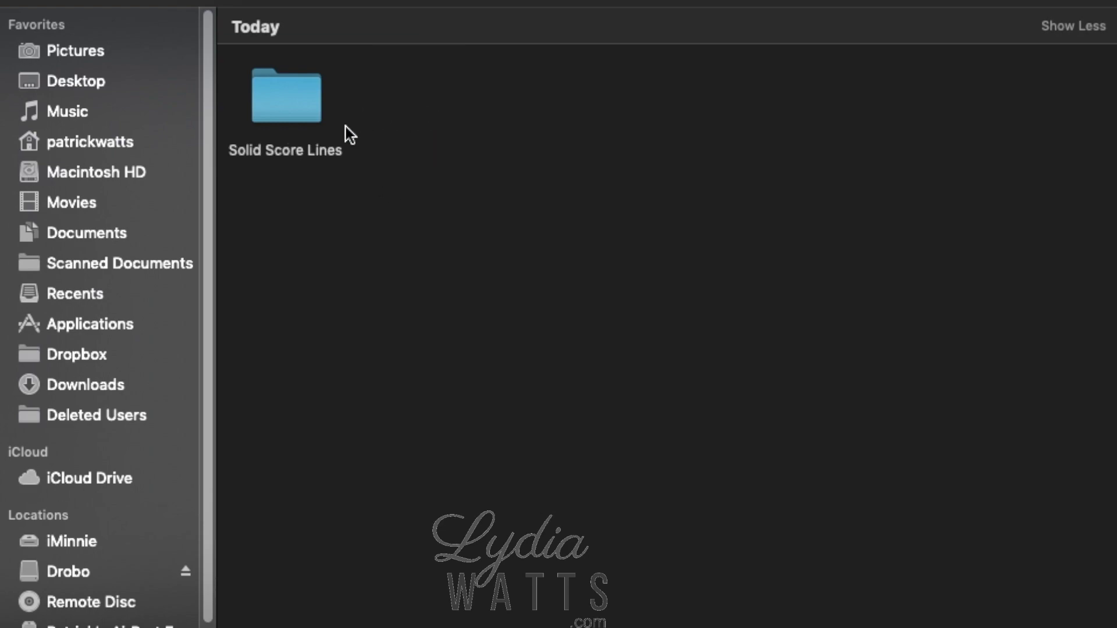
double_click(276, 100)
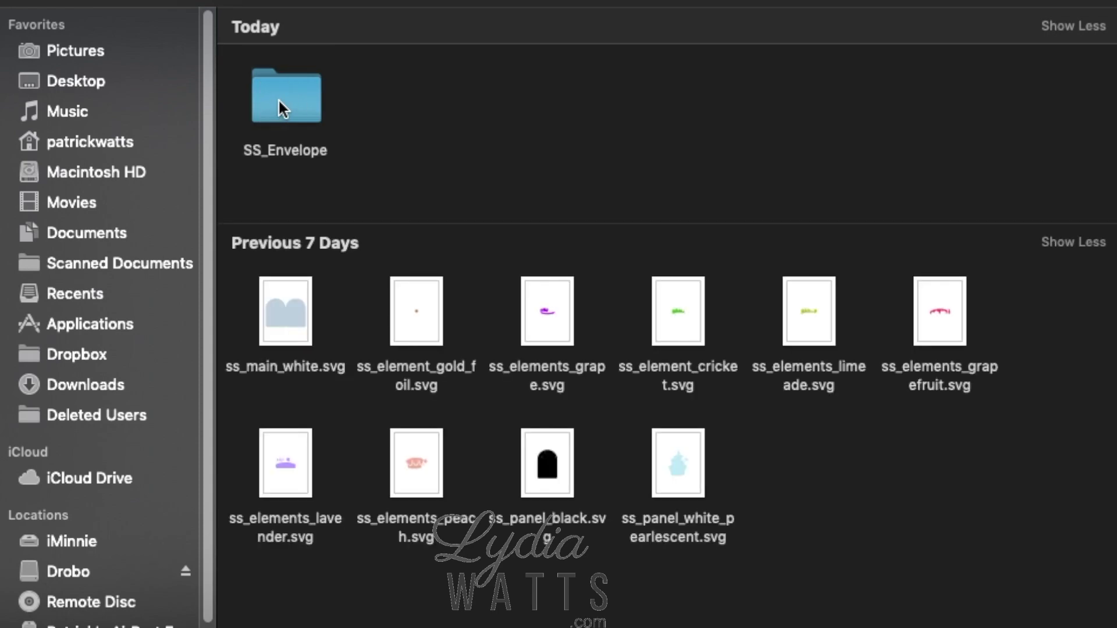
double_click(278, 99)
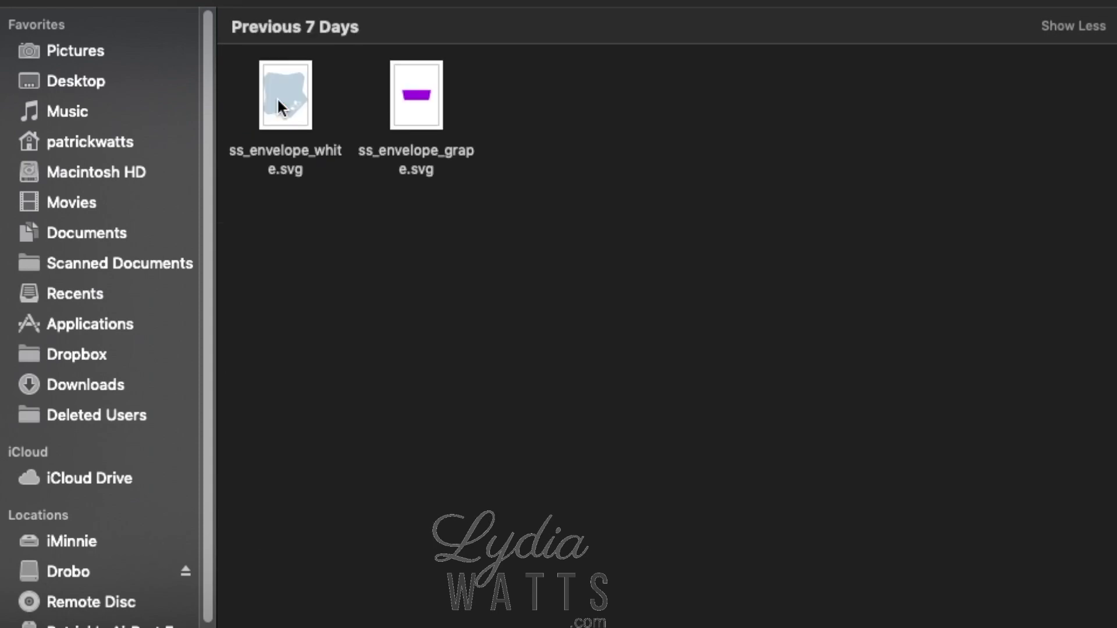
double_click(277, 97)
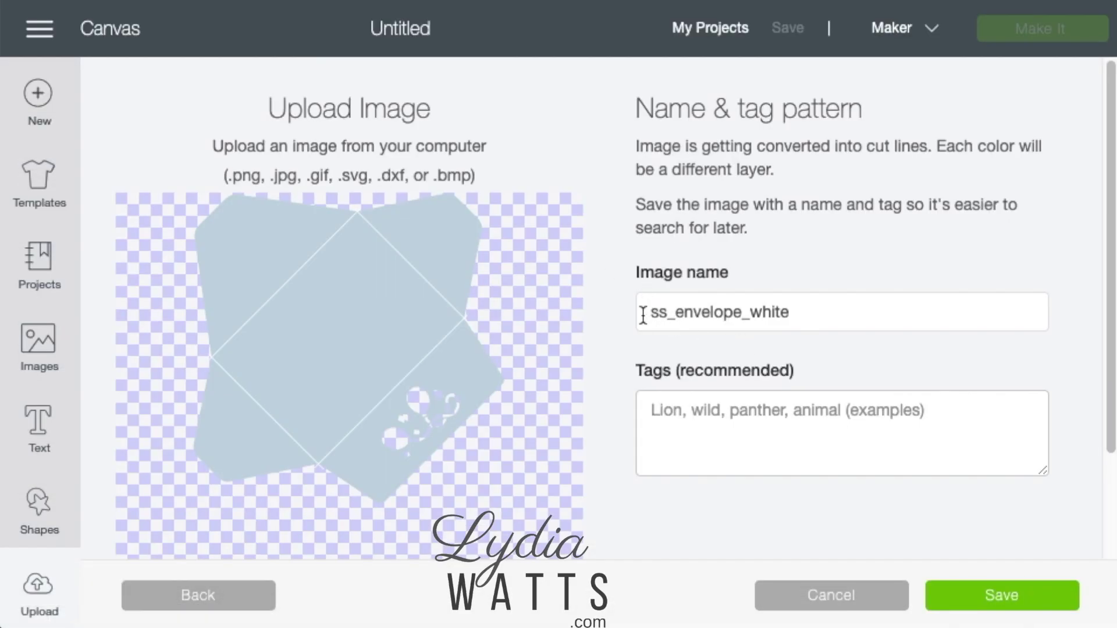
- Prefix the envelope's image name with "DT Birthday Card" and paste "Dreaming Tree, Birthday Card" as its tags
click(647, 312)
text(DT Birh)
key(BackSpace)
key(BackSpace)
text(rthday Card)
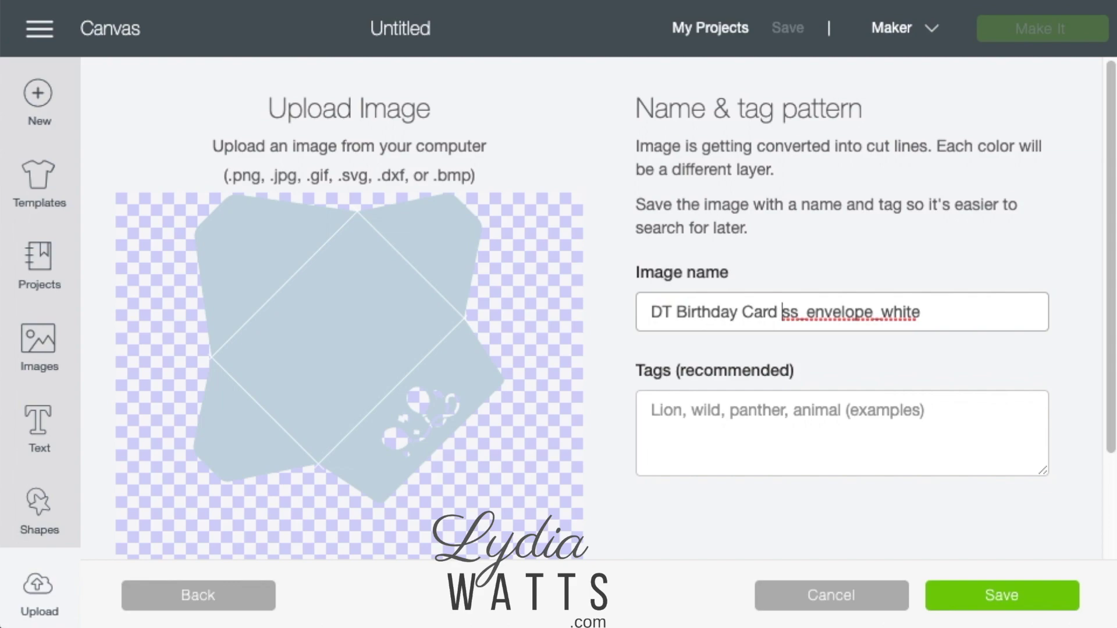
click(663, 417)
key(super+v)
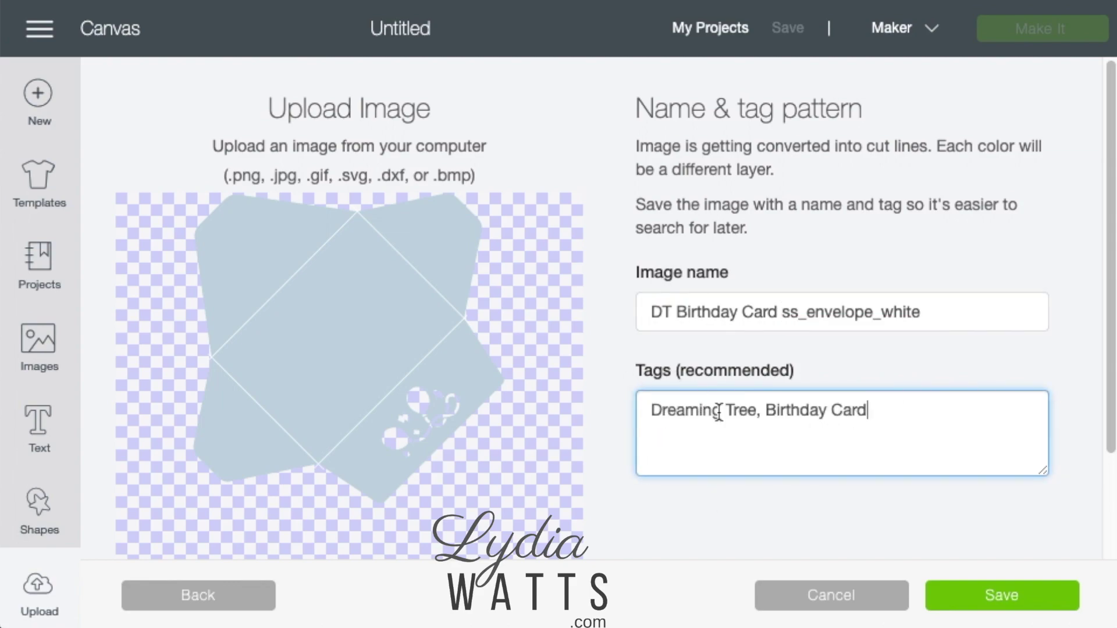
- Save the white envelope image and choose the ss_envelope_grape file for the next image upload
click(1007, 601)
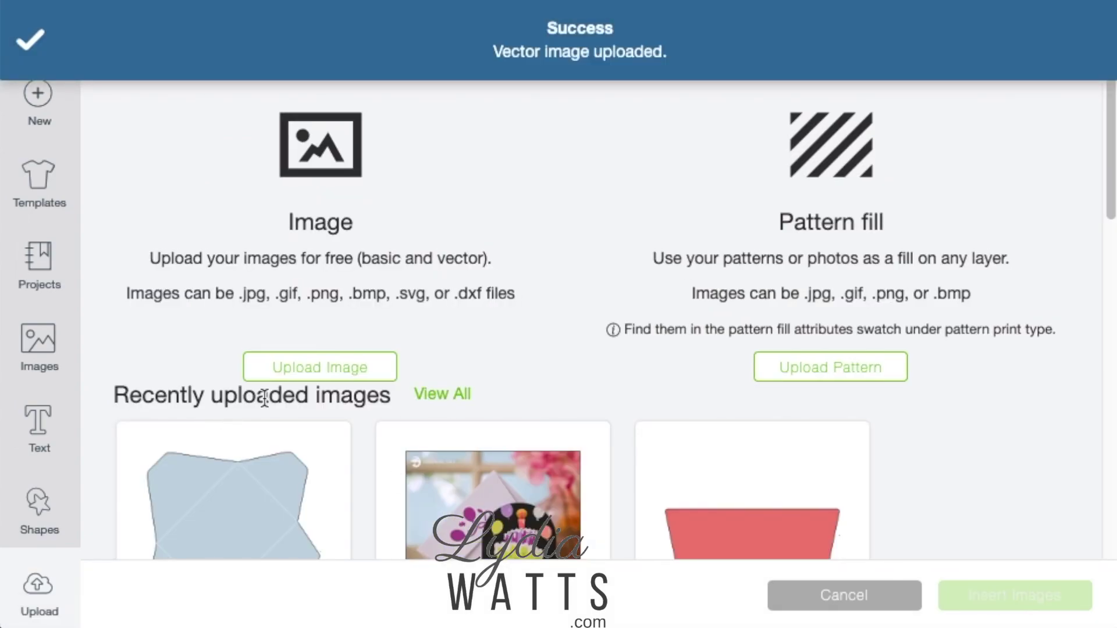
click(293, 381)
click(574, 324)
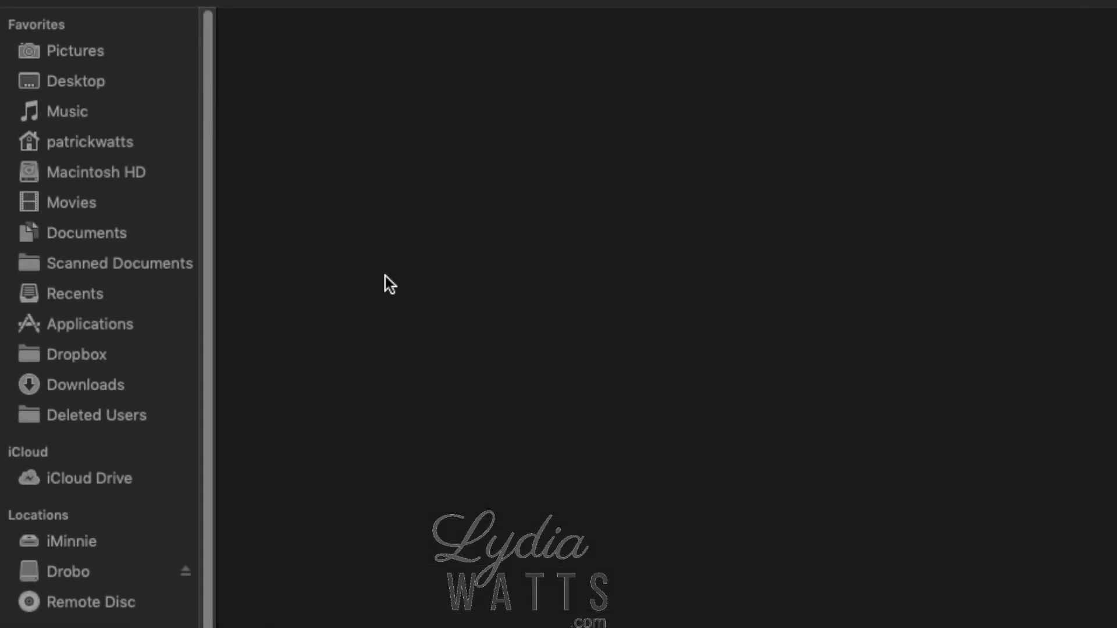
double_click(411, 129)
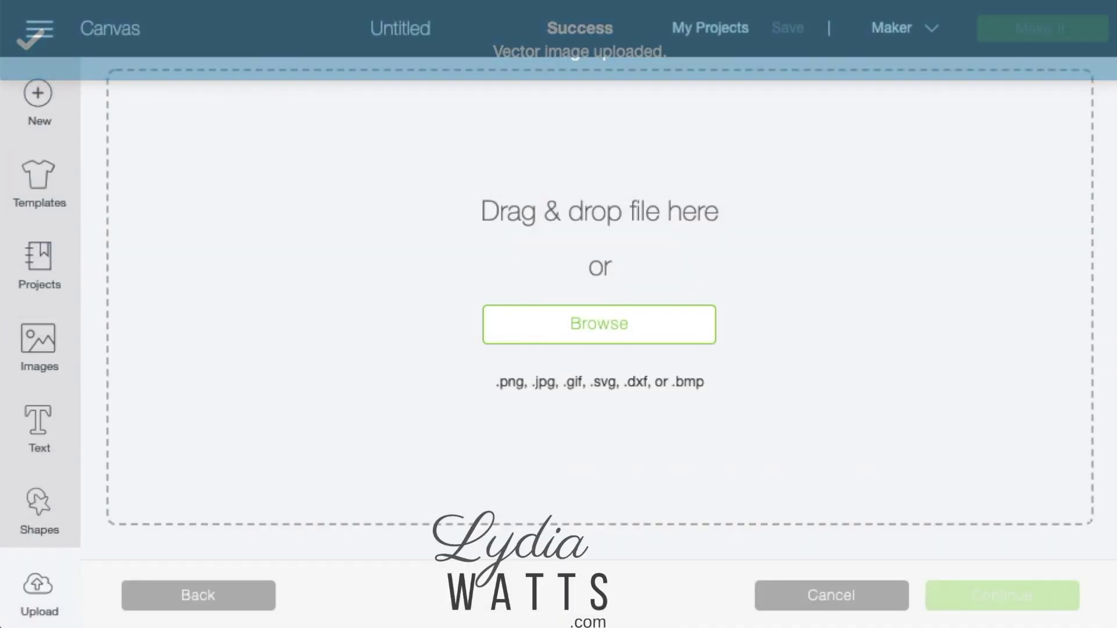
- Prefix the image name ss_envelope_grape with "DT Birthday Card"
click(652, 313)
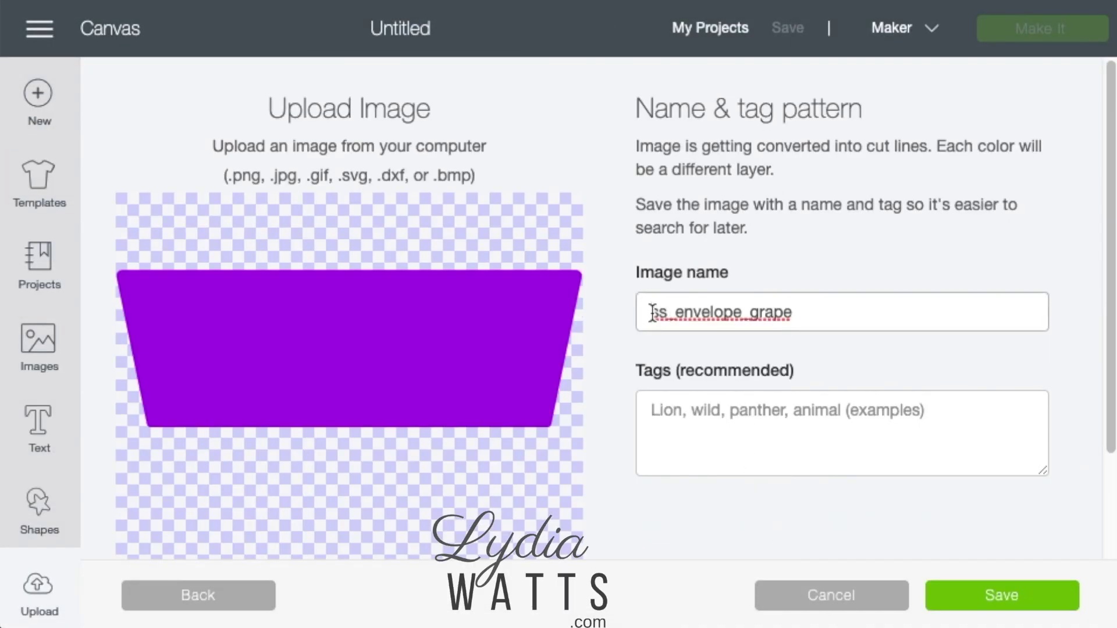
text(Dt)
key(BackSpace)
key(BackSpace)
text(T Birthday CA)
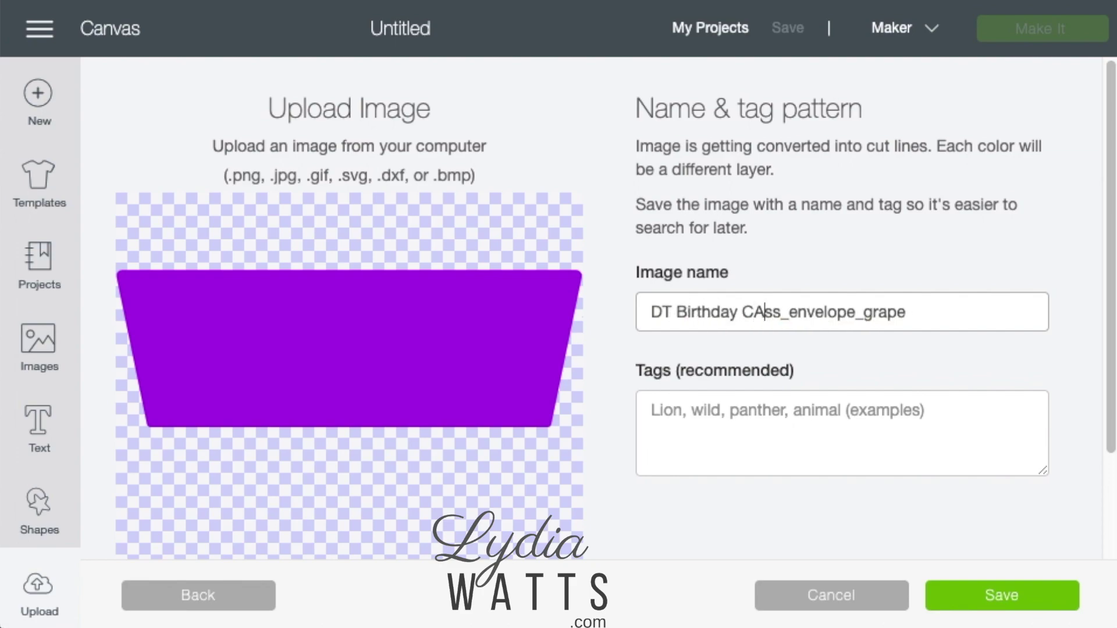
key(BackSpace)
text(ard)
- Tag the purple envelope piece "Dreaming Tree, Birthday Card" and save the image
key(Tab)
text(Dreaming Tree, Birthday Card)
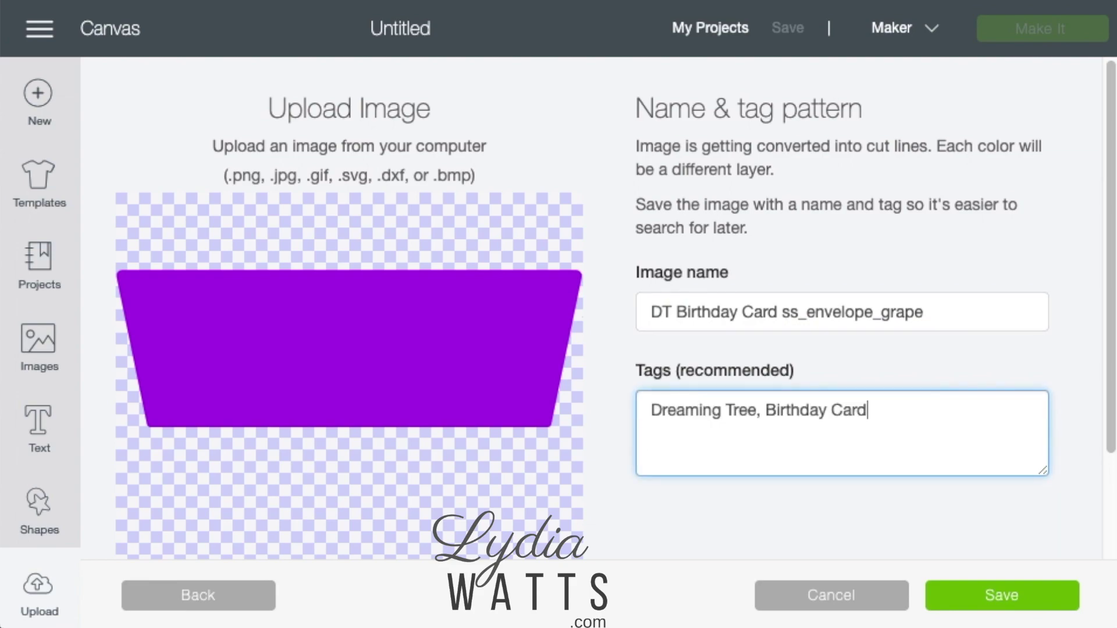
click(928, 600)
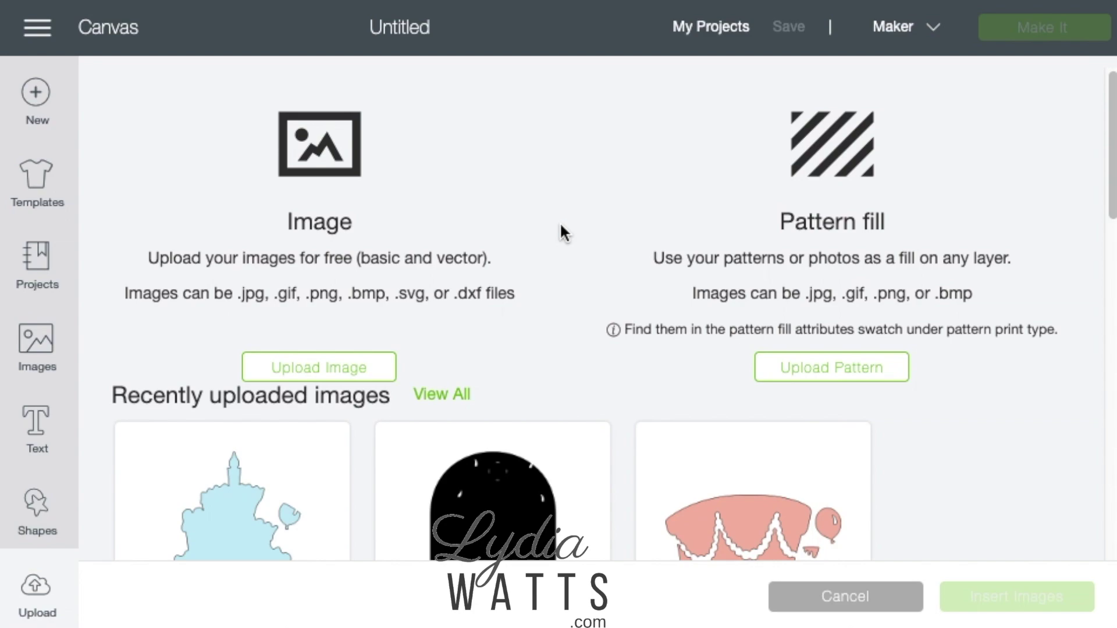
- View all uploaded images and select the birthday card photo
scroll(559, 222, down, 1)
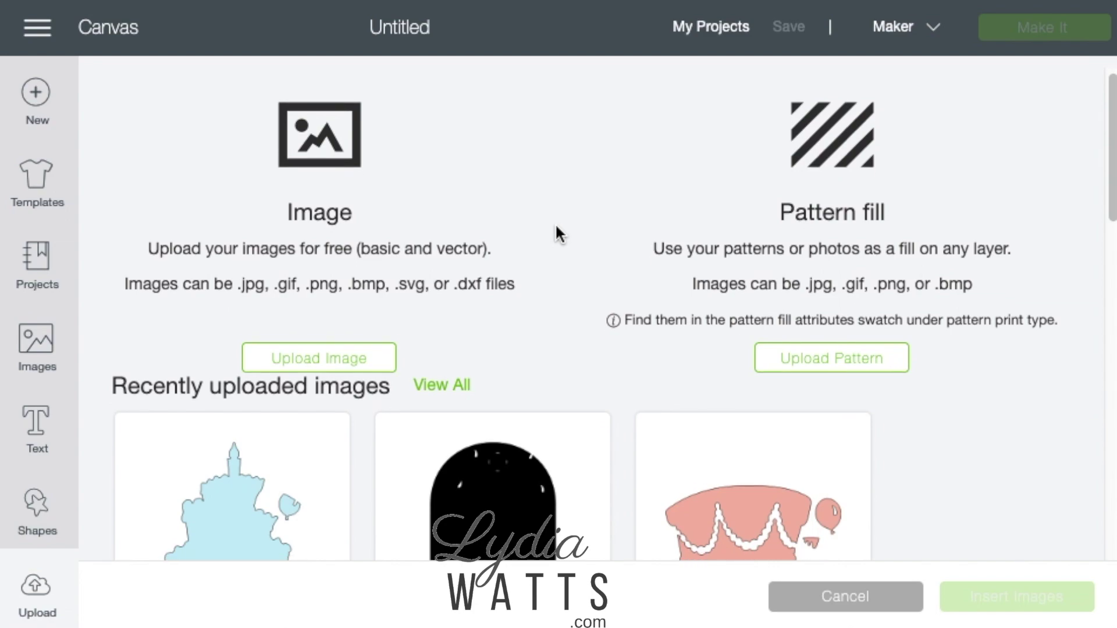
click(442, 381)
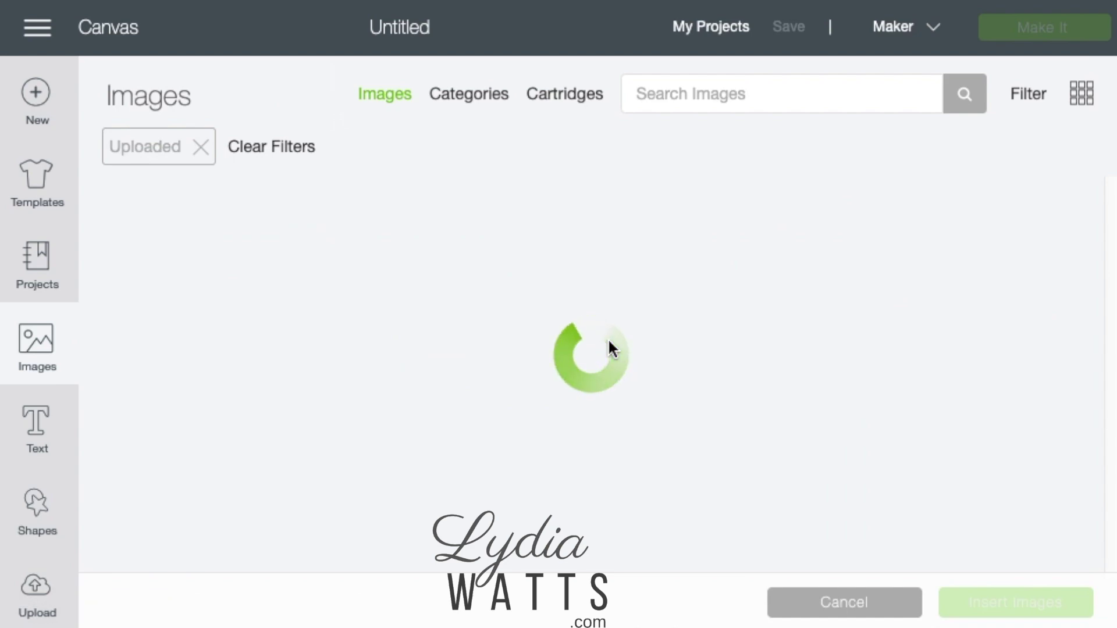
scroll(486, 342, down, 5)
scroll(470, 365, down, 7)
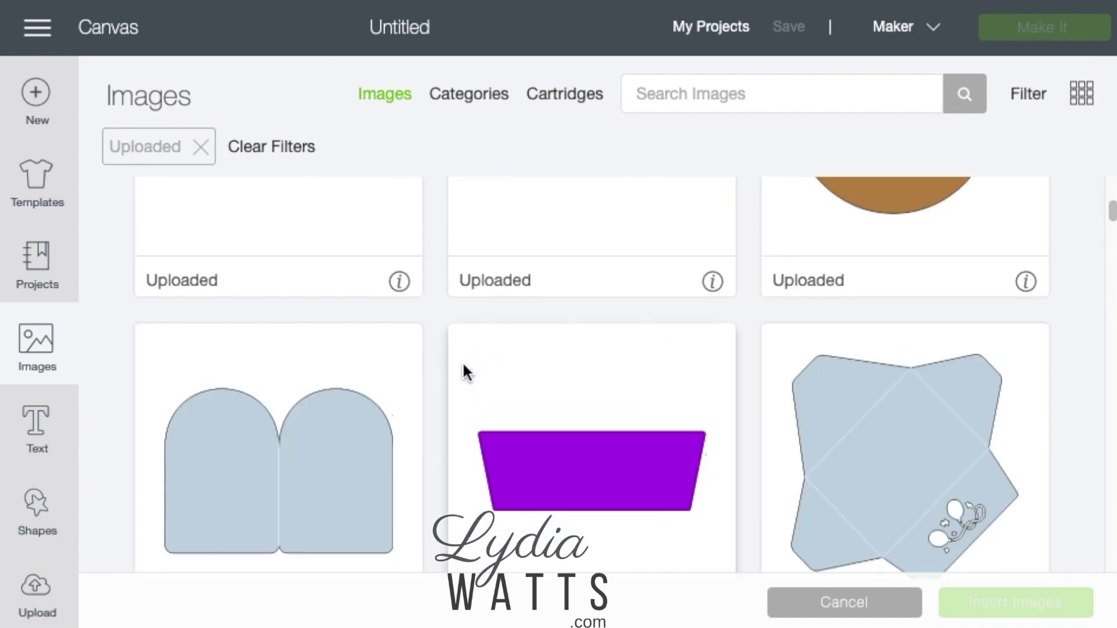
scroll(448, 384, down, 5)
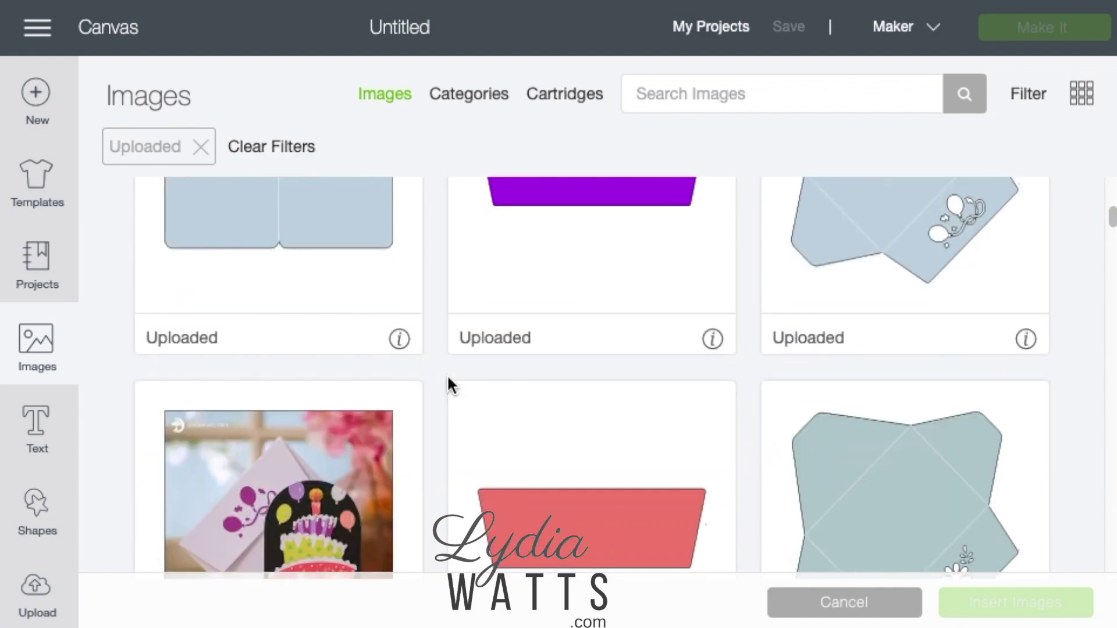
click(271, 425)
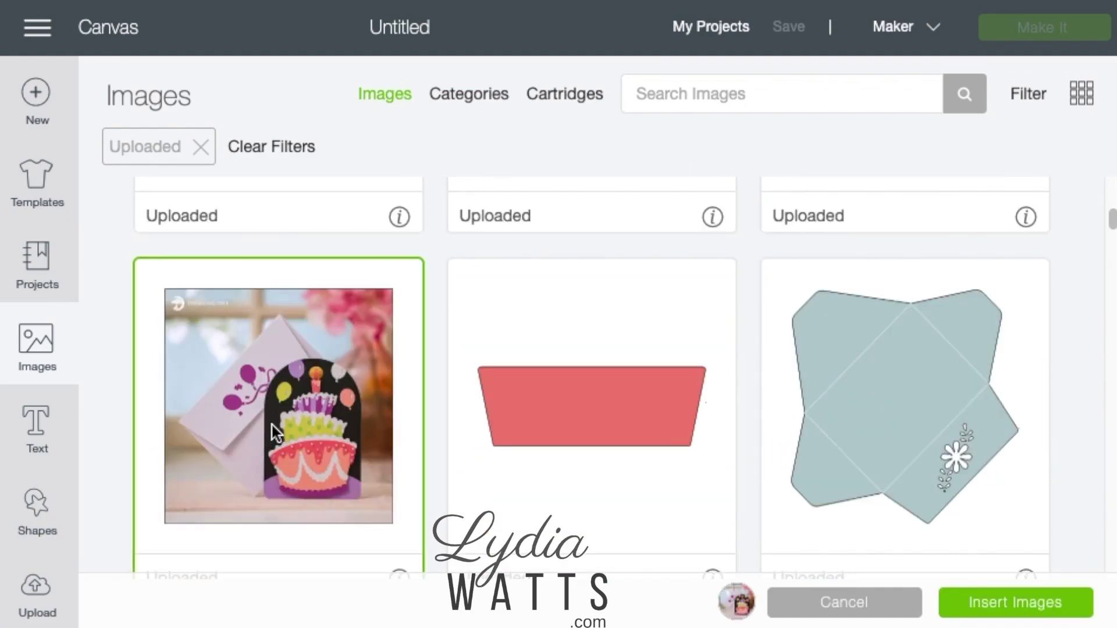
- Add the blue balloon envelope, the purple envelope piece and the blue double-arch card base to the selection
scroll(271, 425, up, 2)
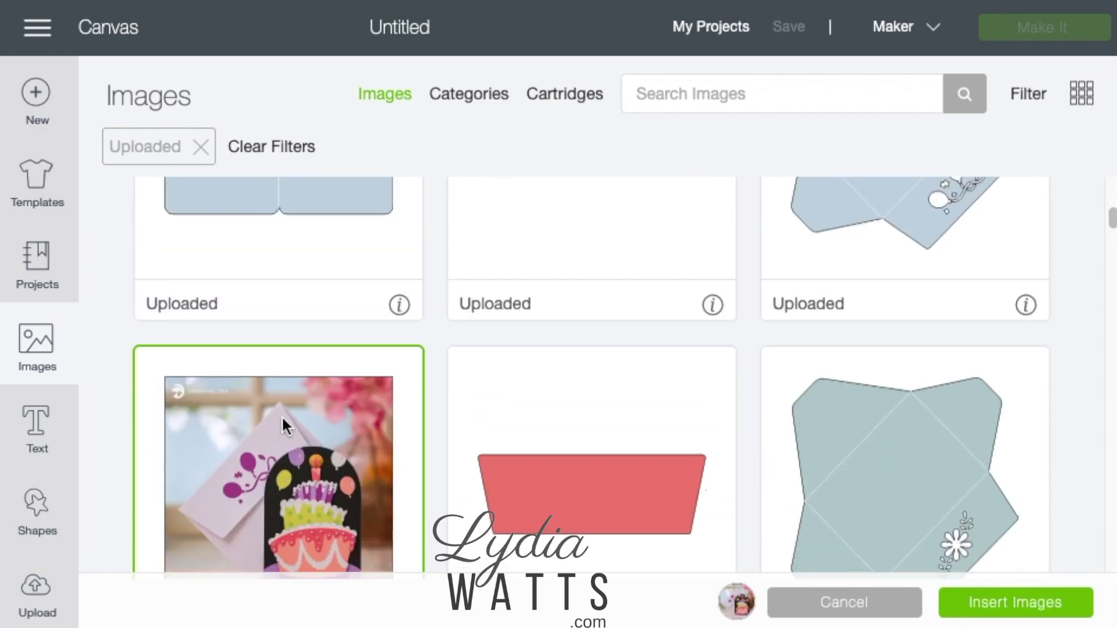
click(827, 284)
click(640, 282)
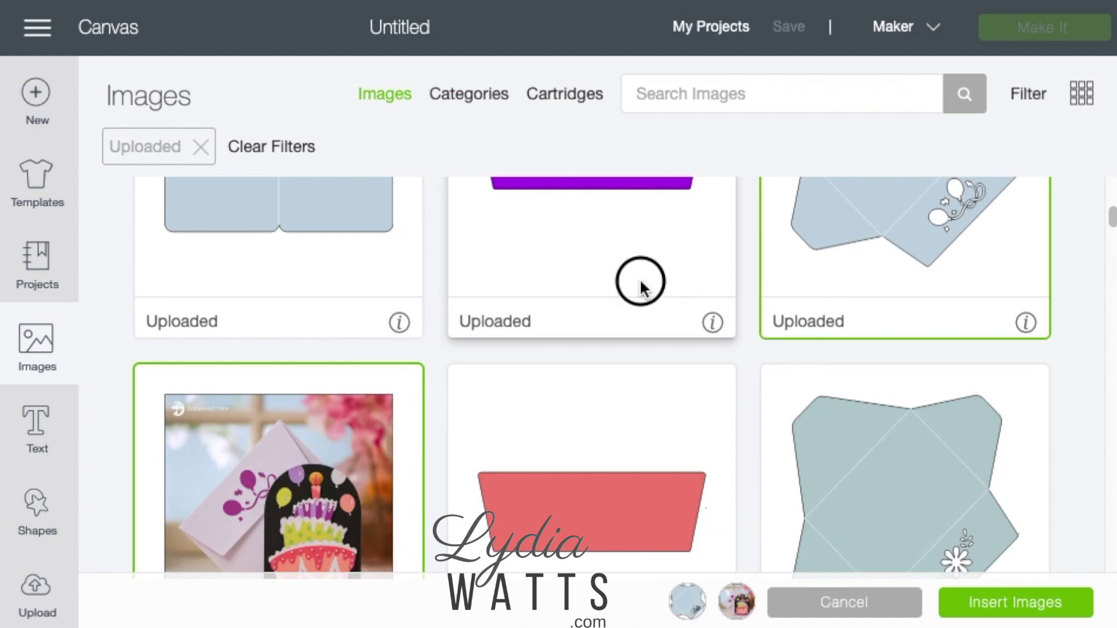
click(260, 292)
- Add the brown, purple, green, lime dotted, red icing and lilac birthday card pieces to the selection
scroll(262, 302, up, 7)
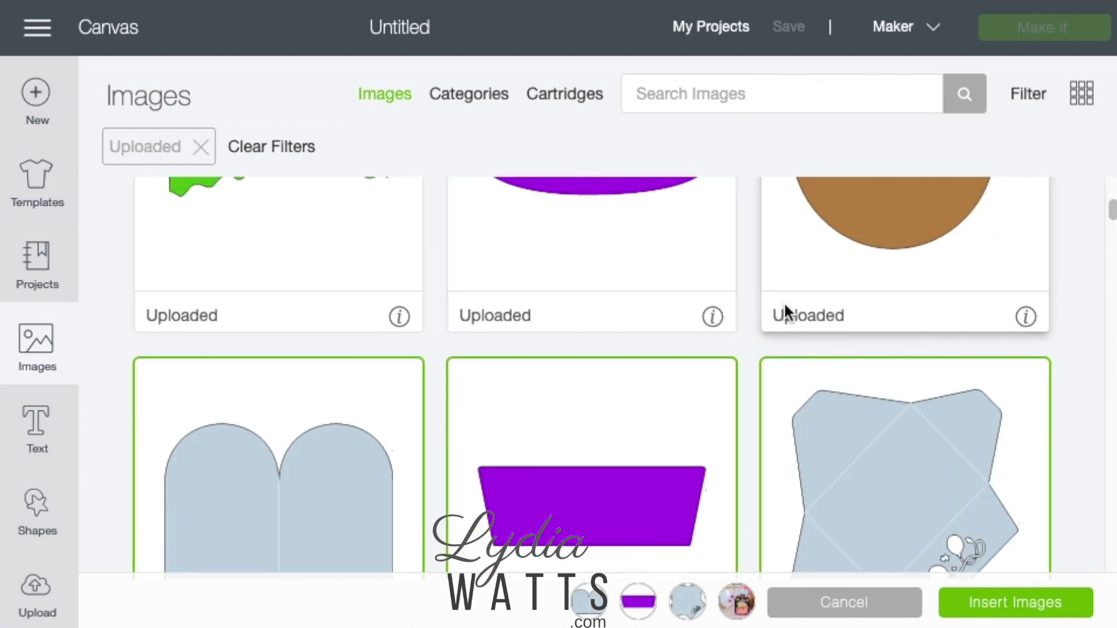
click(848, 282)
click(527, 286)
click(293, 277)
scroll(294, 286, up, 8)
click(930, 378)
click(582, 382)
click(372, 382)
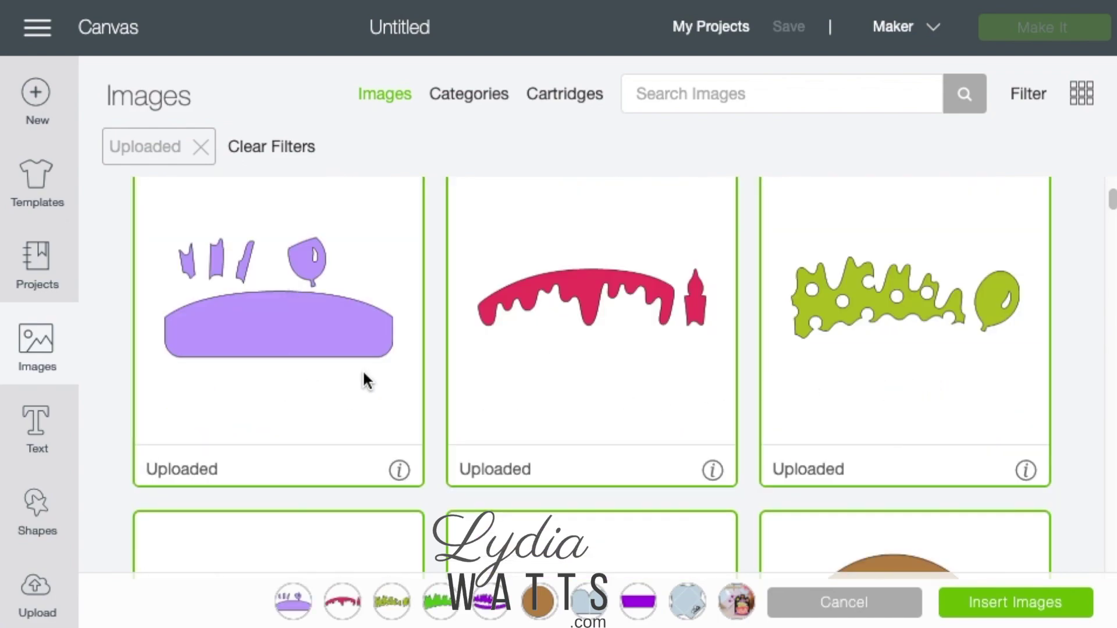
- Add the coral cake layer, black arched panel and light blue cake panel, and insert all selected images on the canvas
scroll(366, 381, up, 5)
click(905, 357)
click(599, 372)
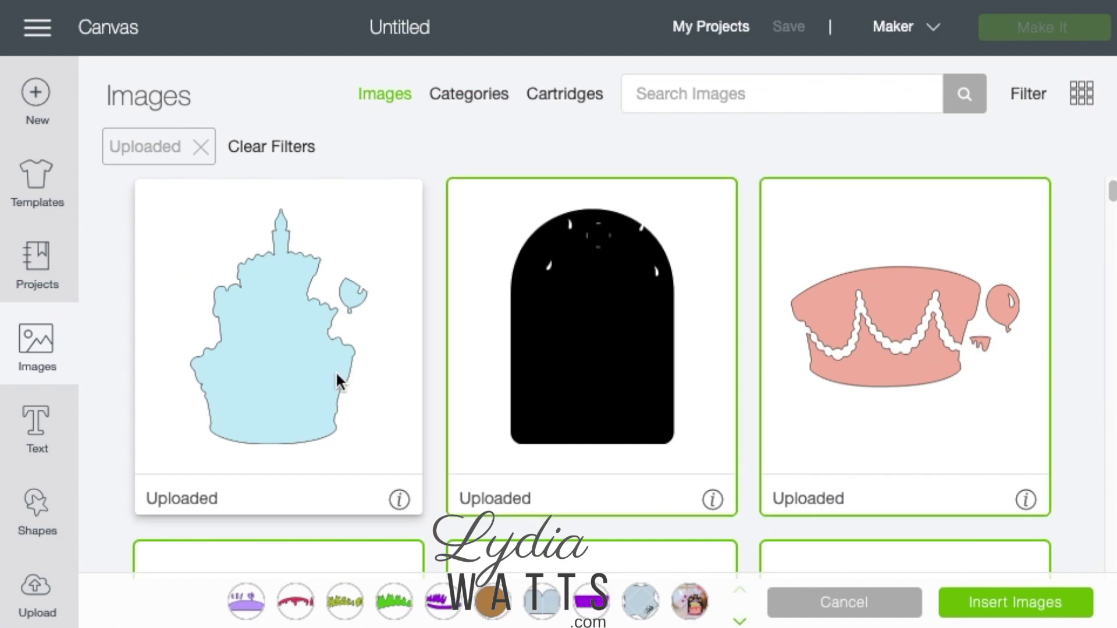
click(336, 384)
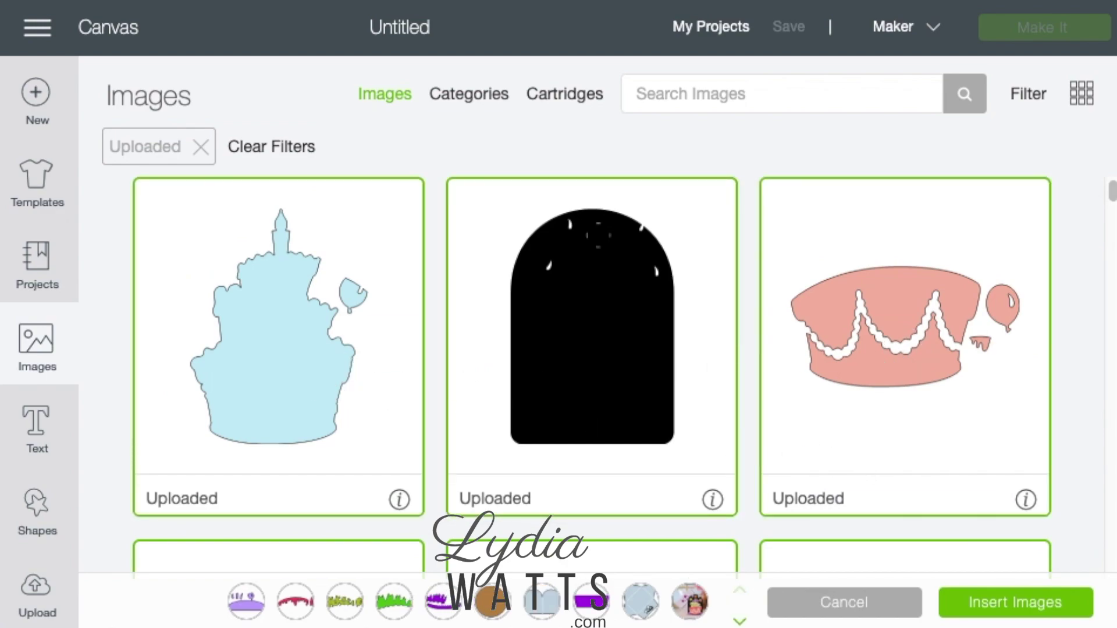
click(1023, 615)
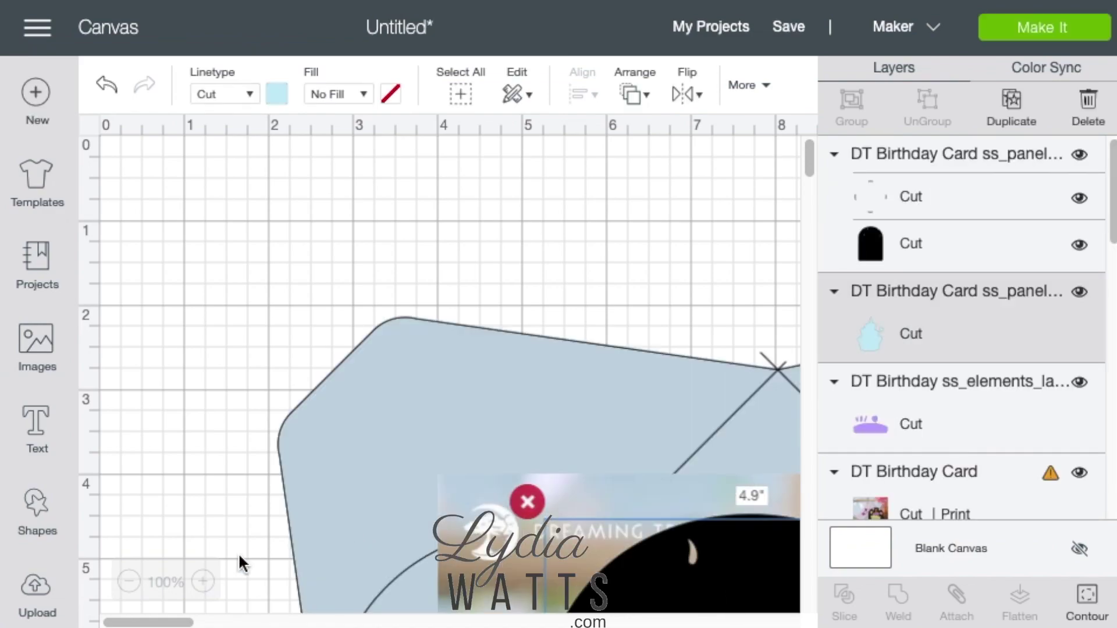
- Save the project as "DT Birthday Card"
scroll(192, 512, down, 3)
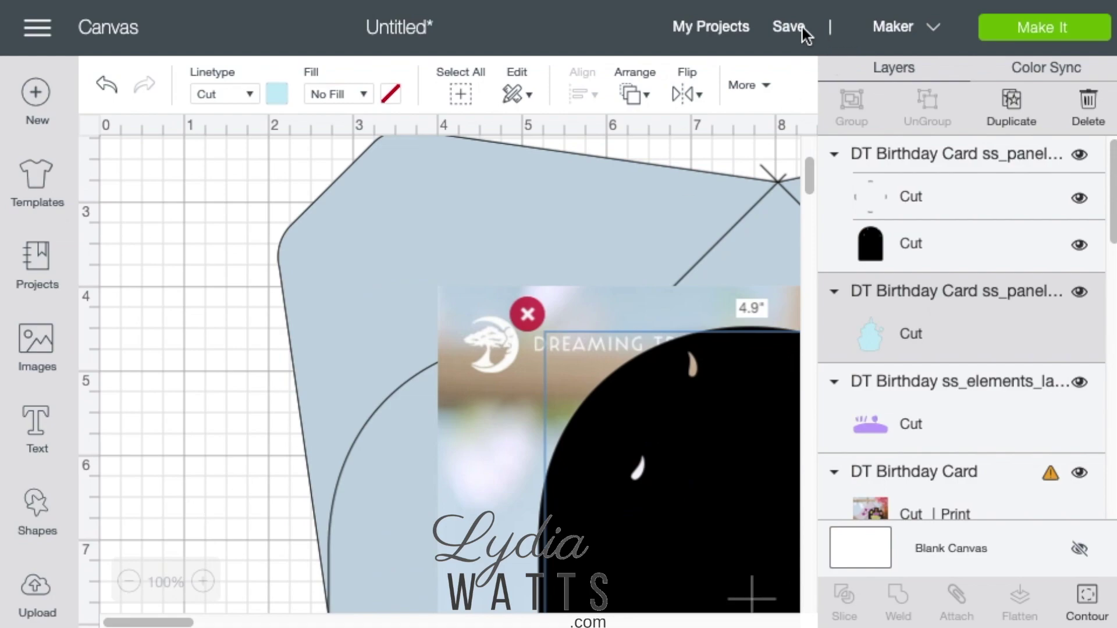
click(790, 27)
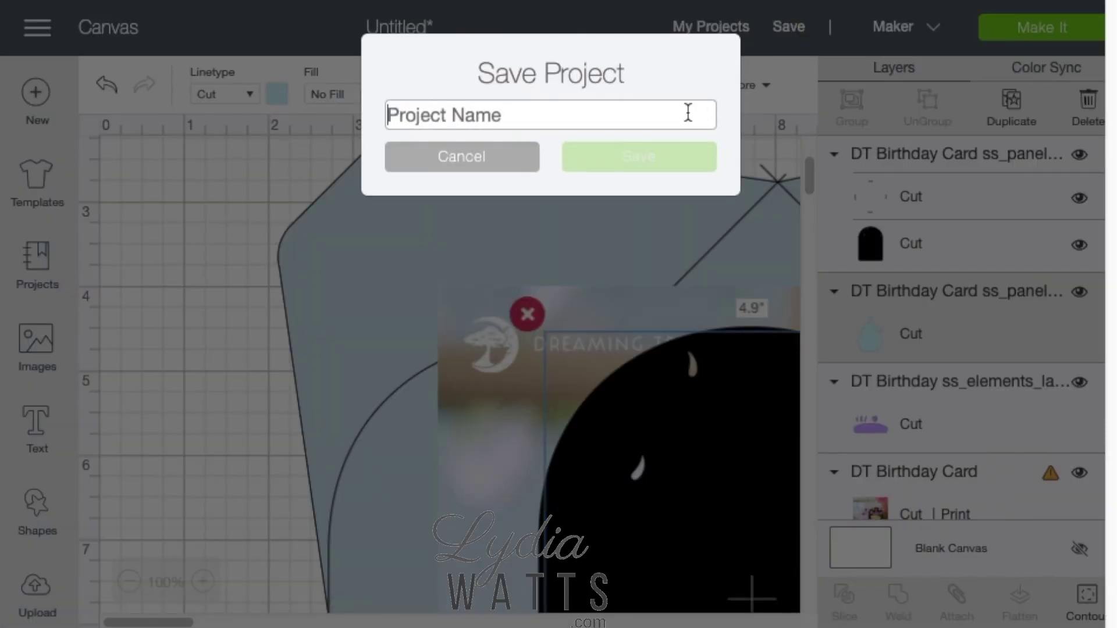
text(DT B)
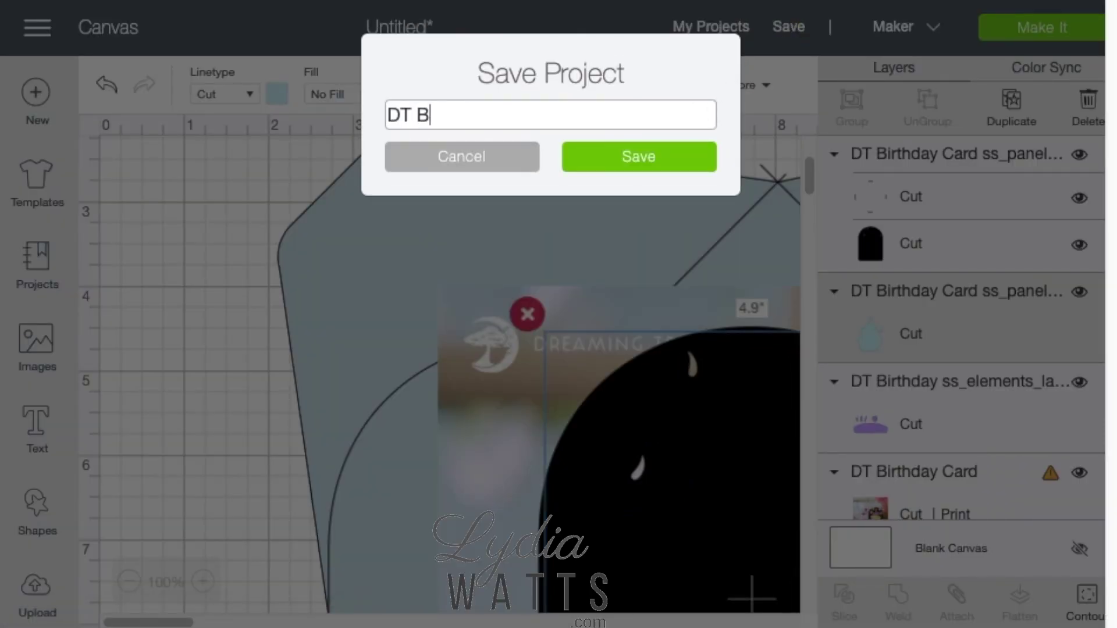
text(irthday Card)
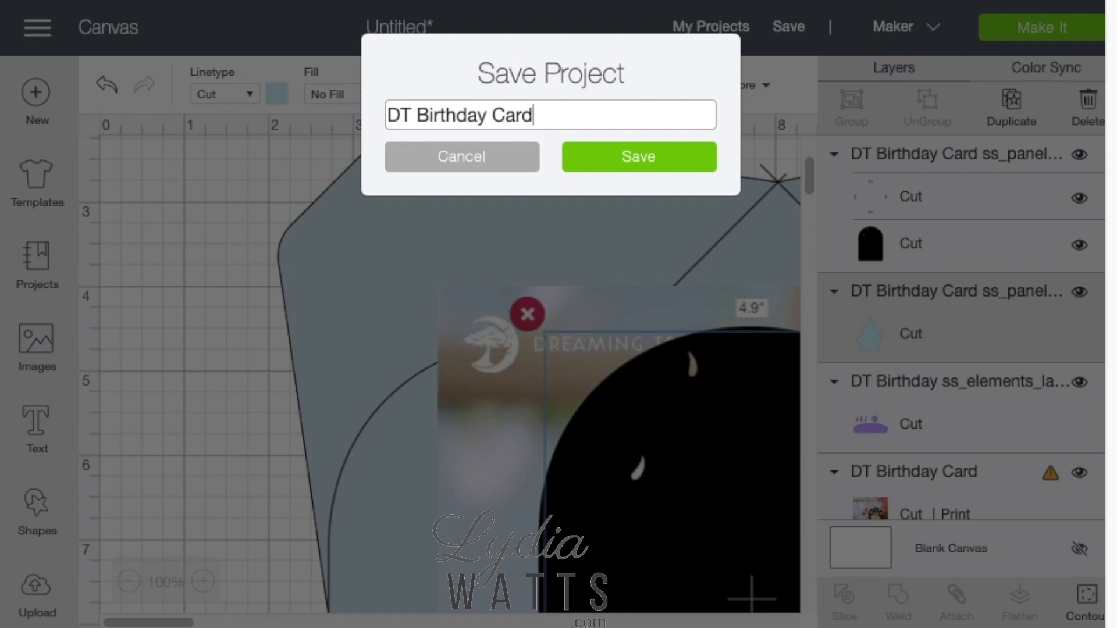
click(686, 169)
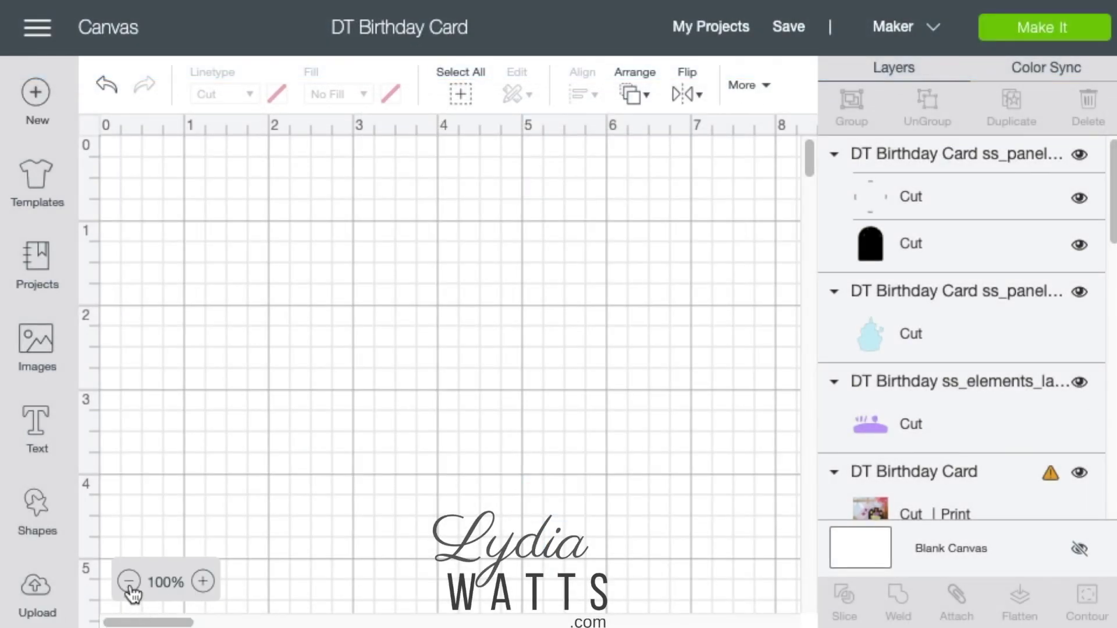
- Bring the birthday card photo to the front of the other pieces and move it up and left over the envelope
click(129, 581)
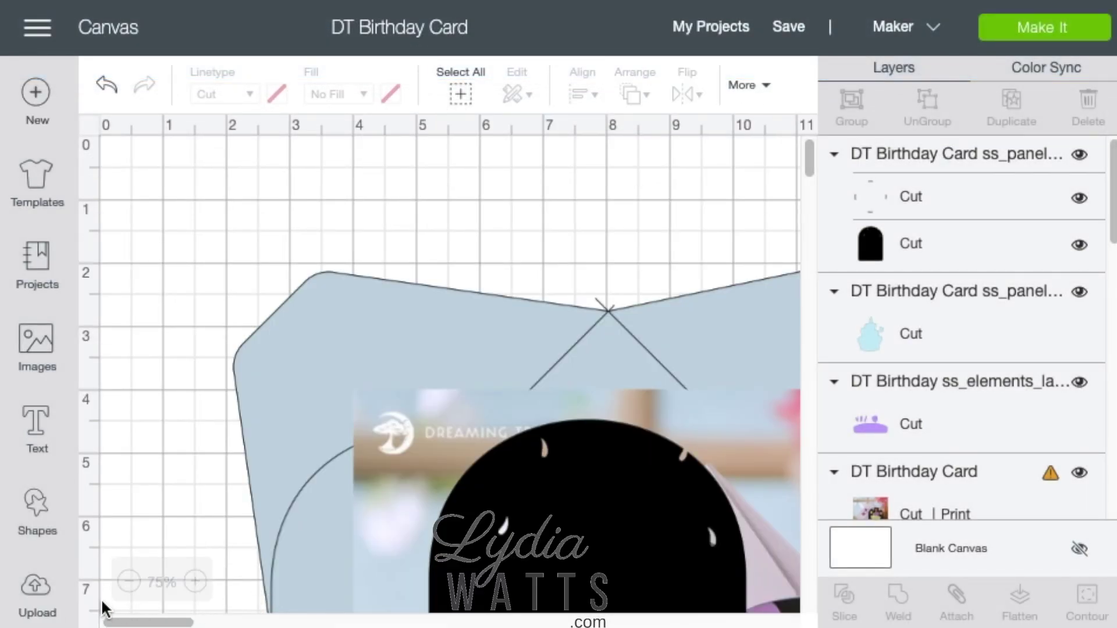
click(123, 587)
mouse_move(157, 618)
mouse_down()
mouse_move(224, 609)
mouse_move(156, 622)
mouse_up()
scroll(290, 529, down, 5)
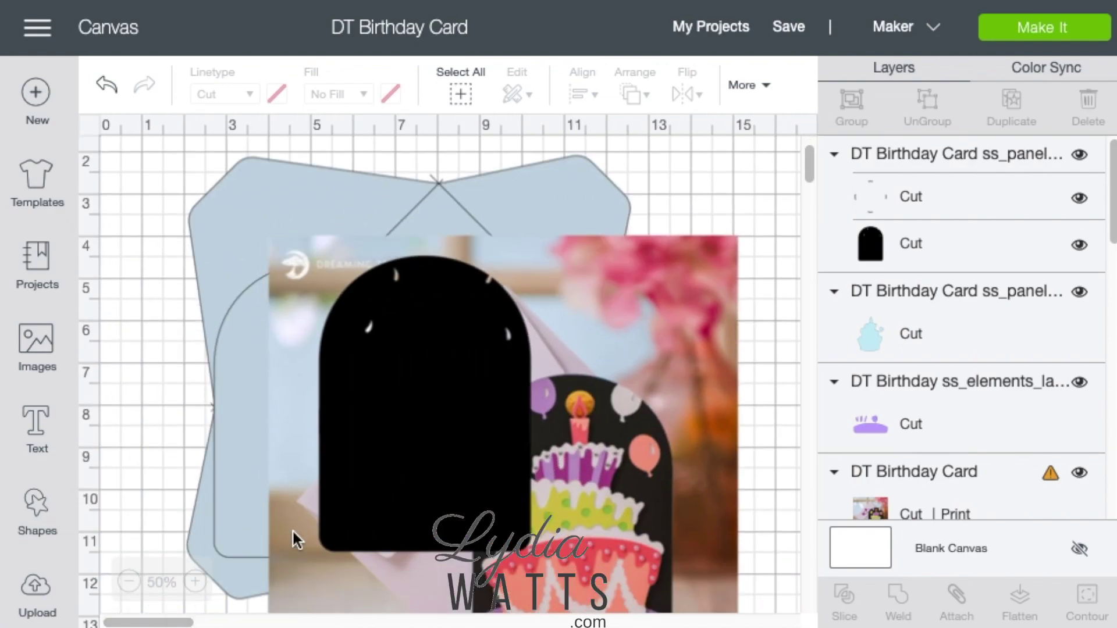
click(591, 526)
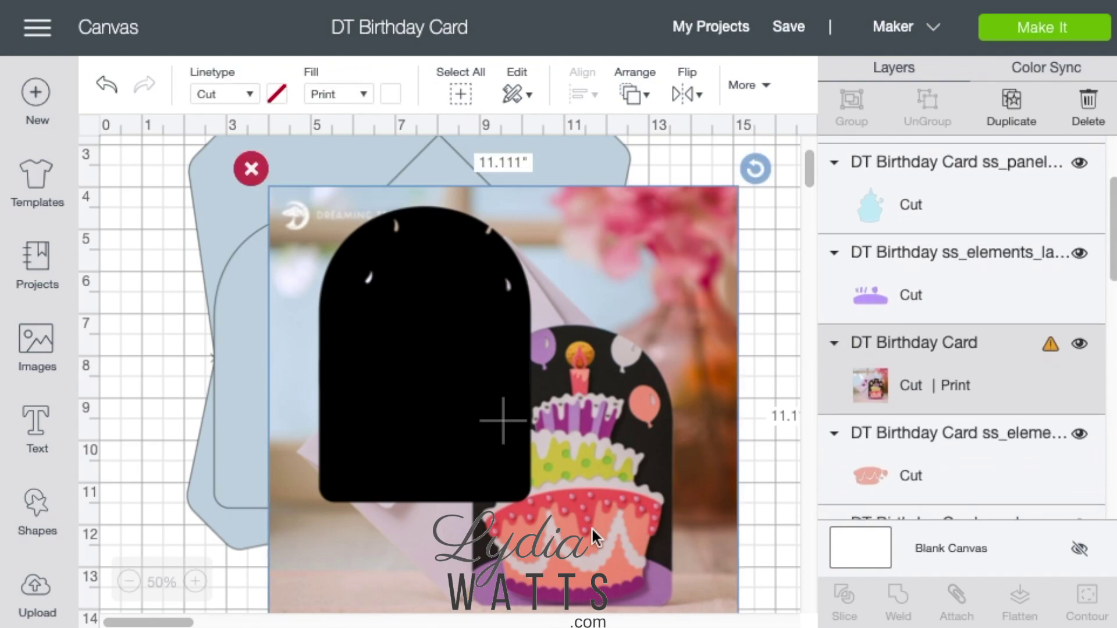
click(640, 102)
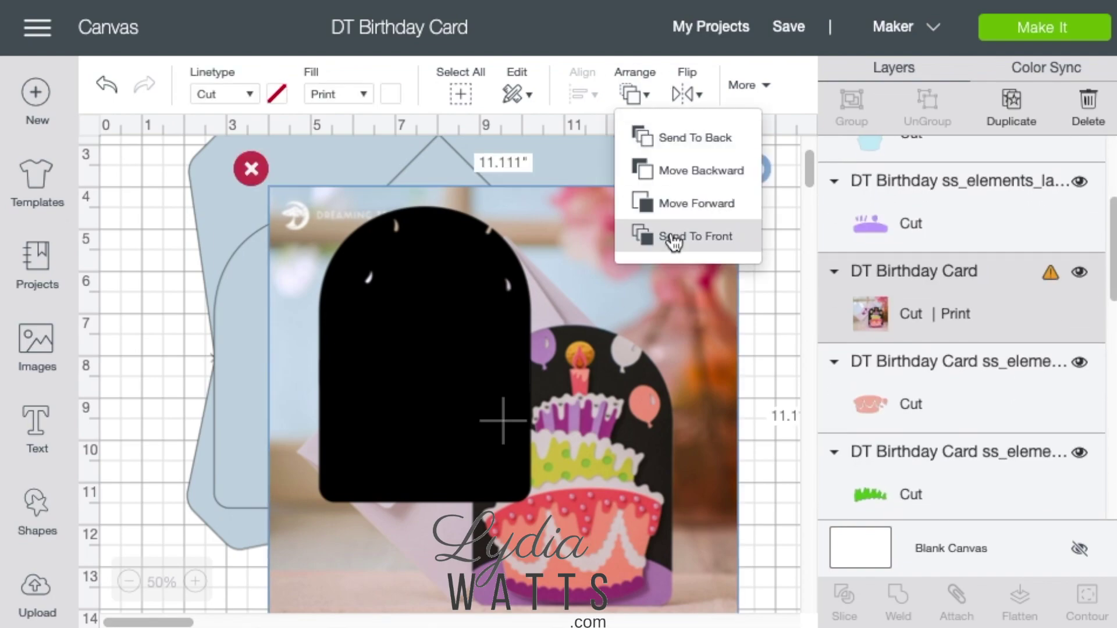
click(669, 233)
drag(605, 311, 528, 284)
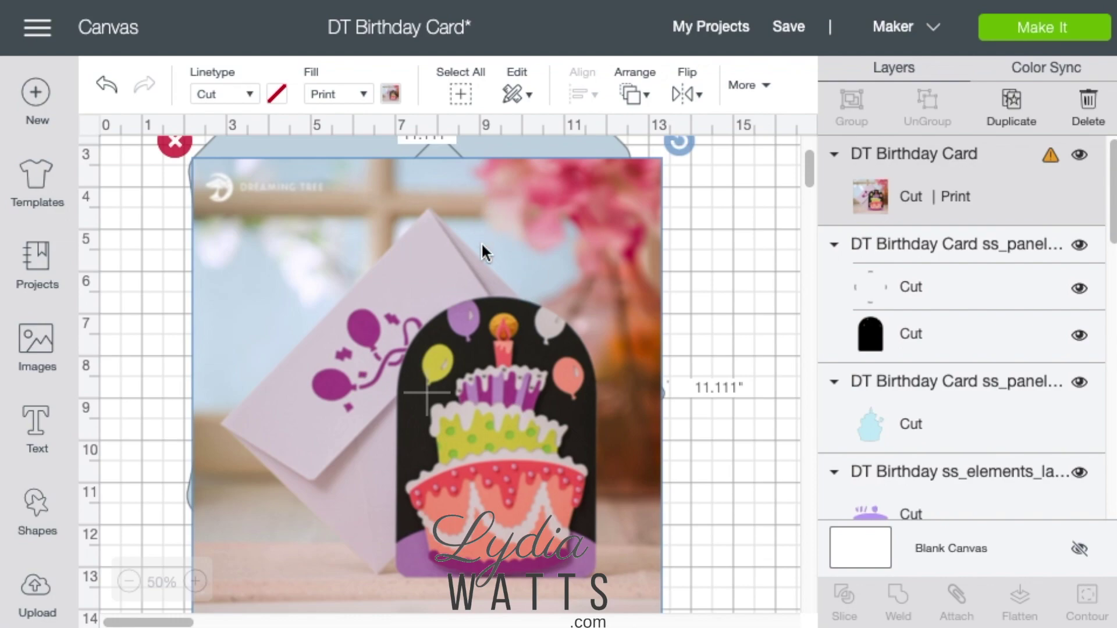
scroll(483, 282, up, 2)
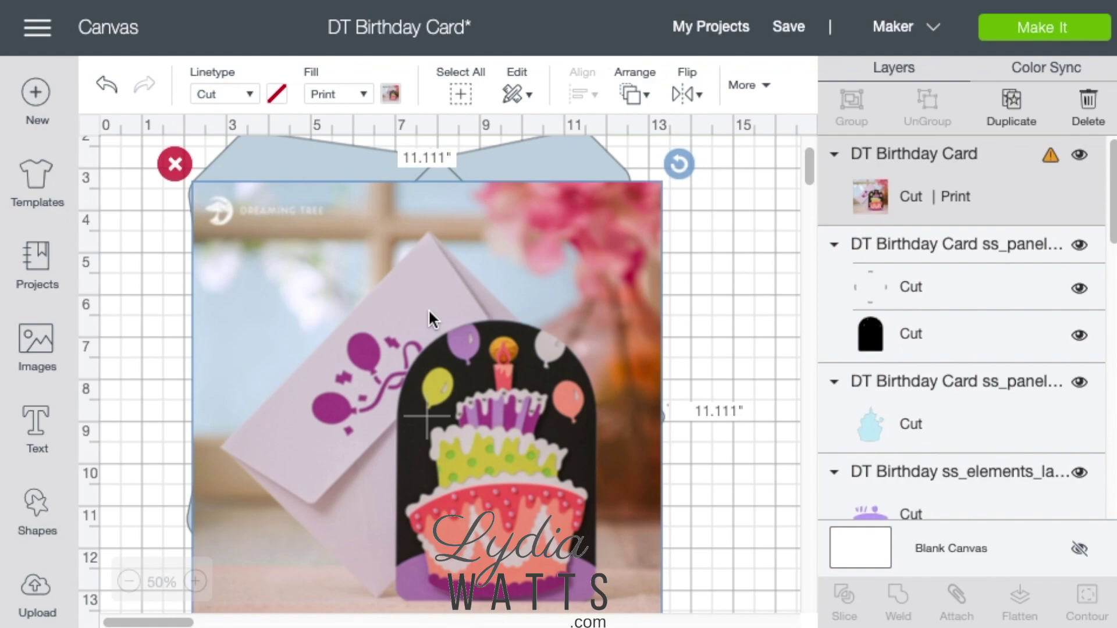
- Set the birthday card photo's width to 6.75 inches with proportions locked and move it down and right over the black panel's edge
mouse_move(1052, 168)
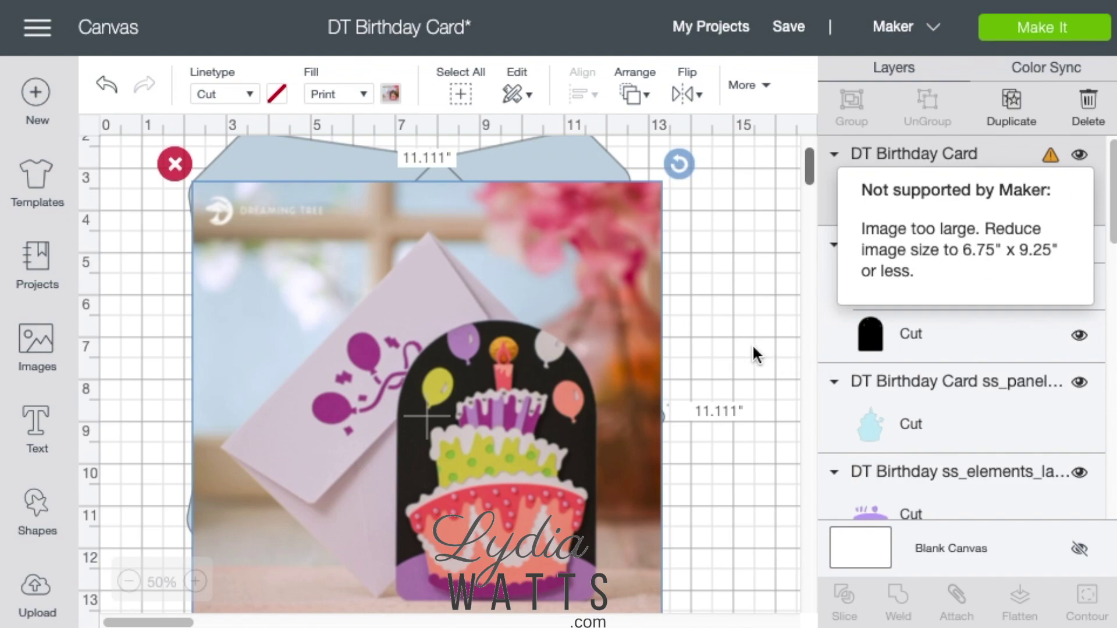
click(747, 86)
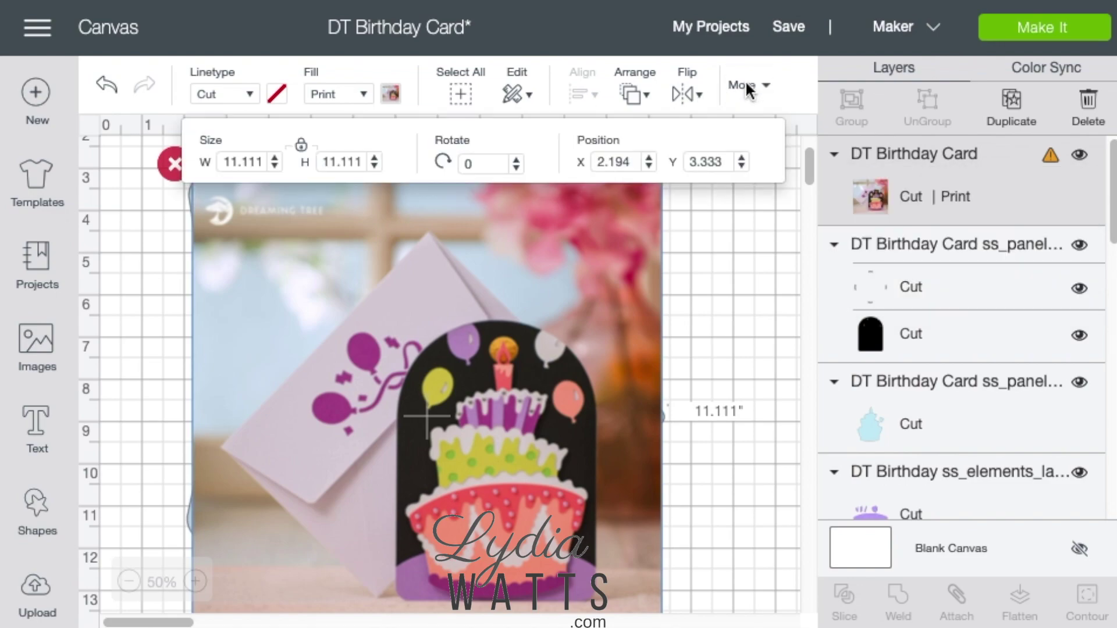
drag(263, 161, 233, 162)
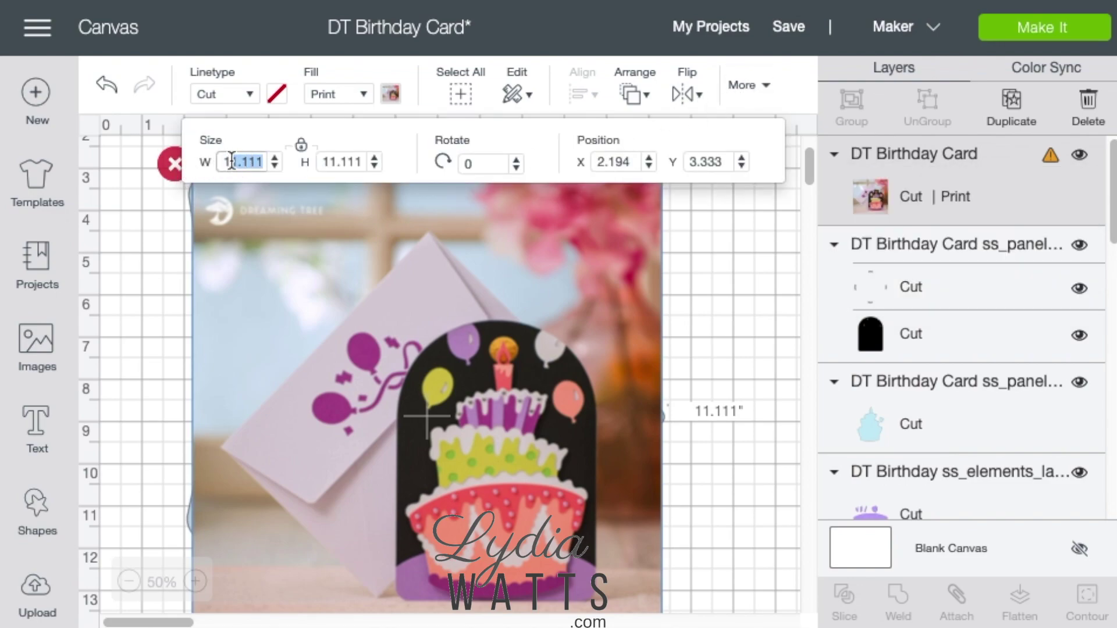
text(6.)
key(BackSpace)
key(BackSpace)
key(Return)
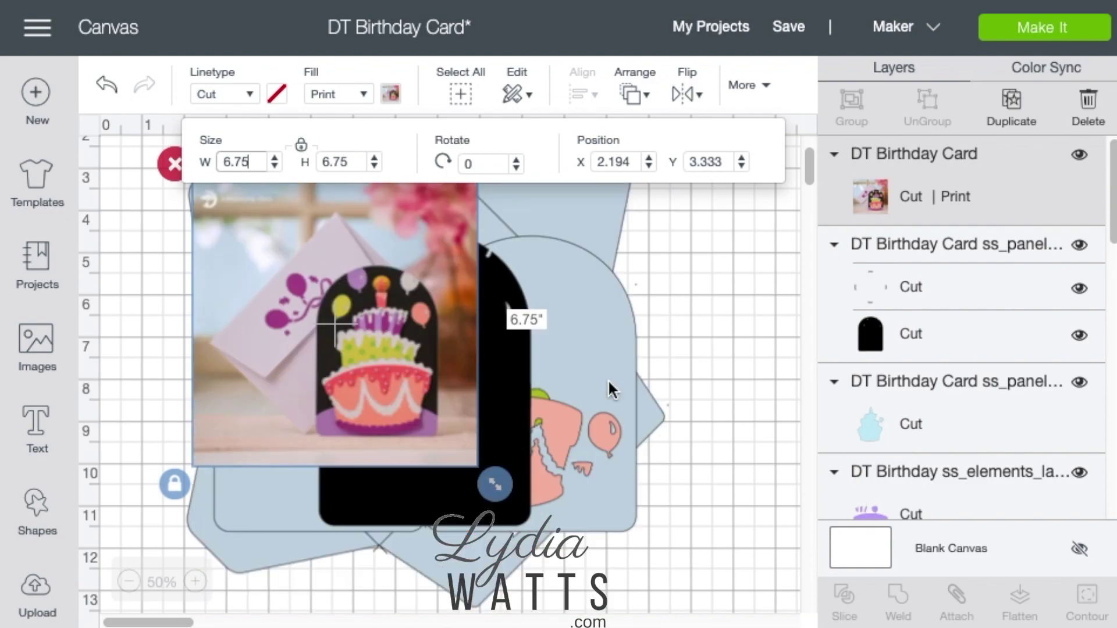
click(697, 375)
drag(322, 354, 507, 431)
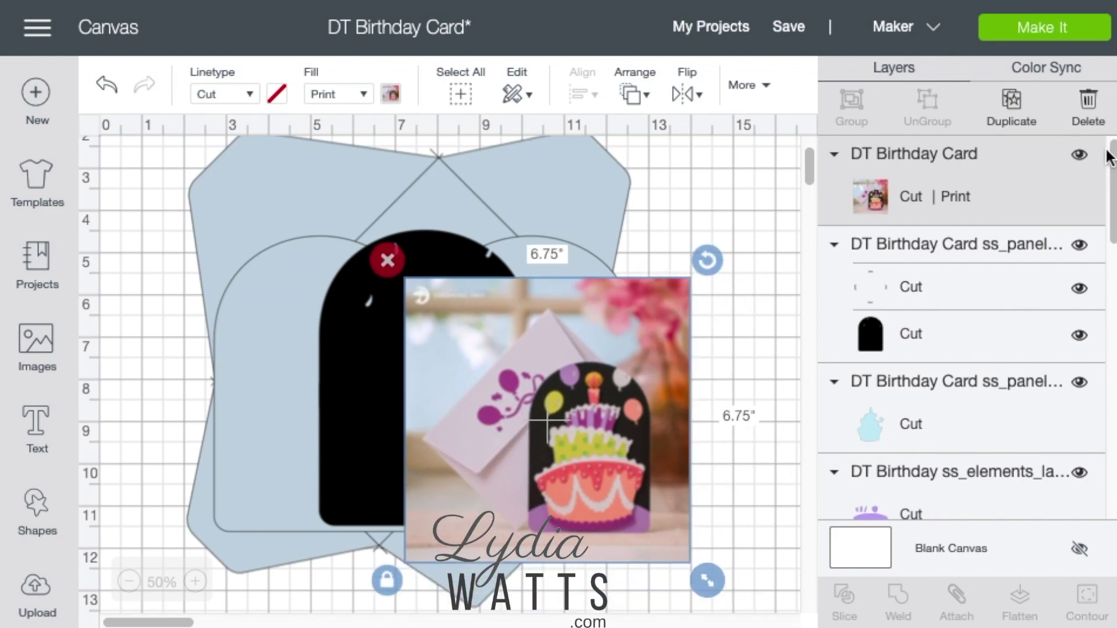
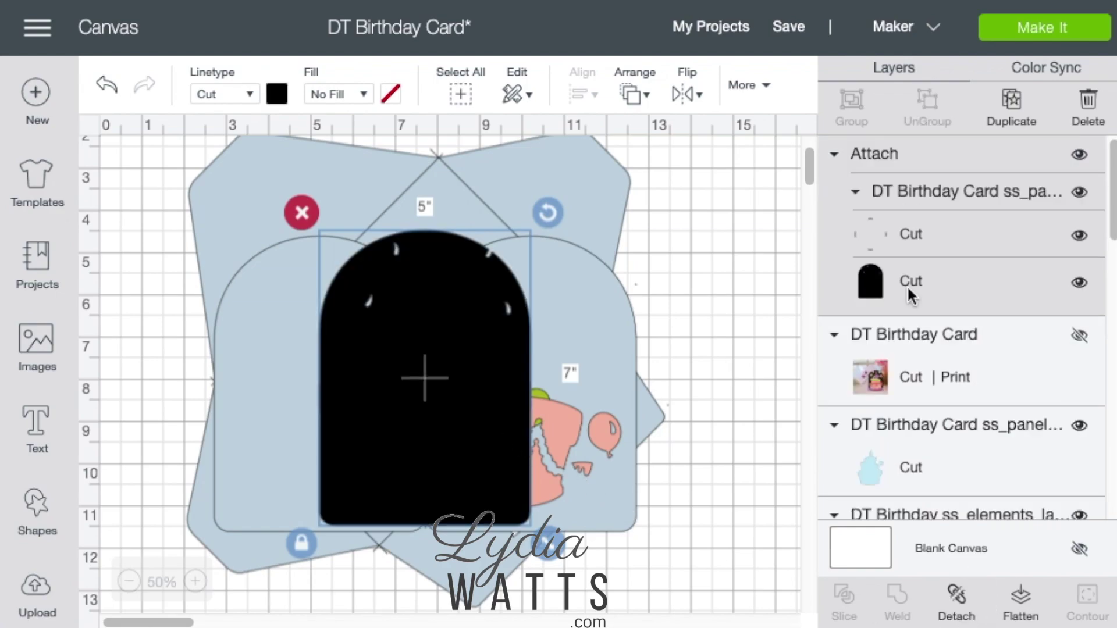
- Move the black arched panel down and right off the stack, and bring the double-arched card base to the front
drag(494, 390, 775, 613)
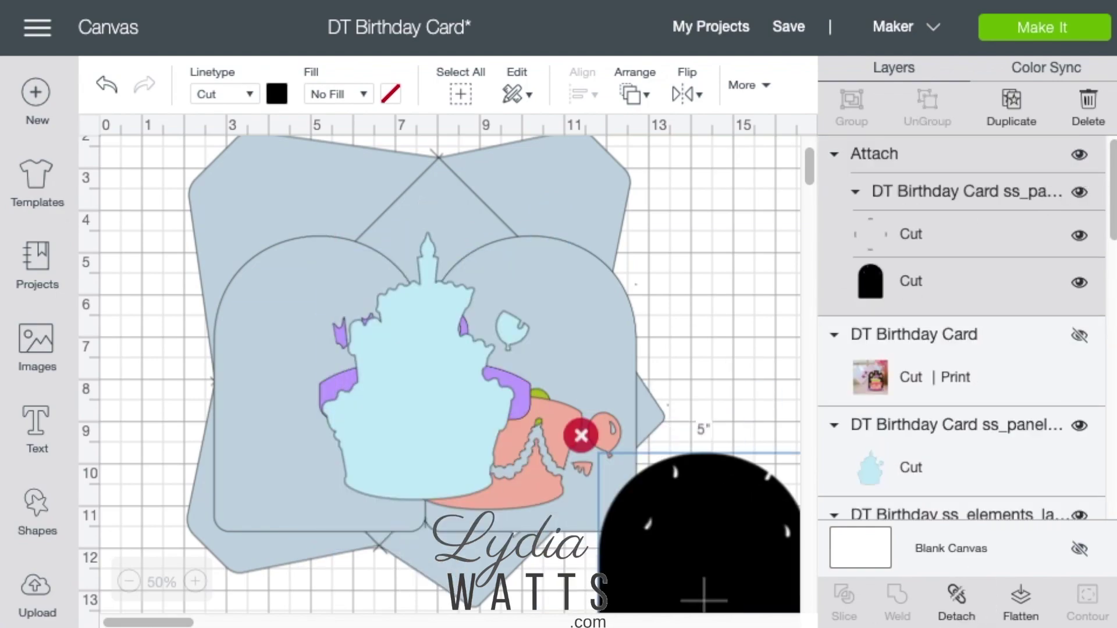
click(568, 312)
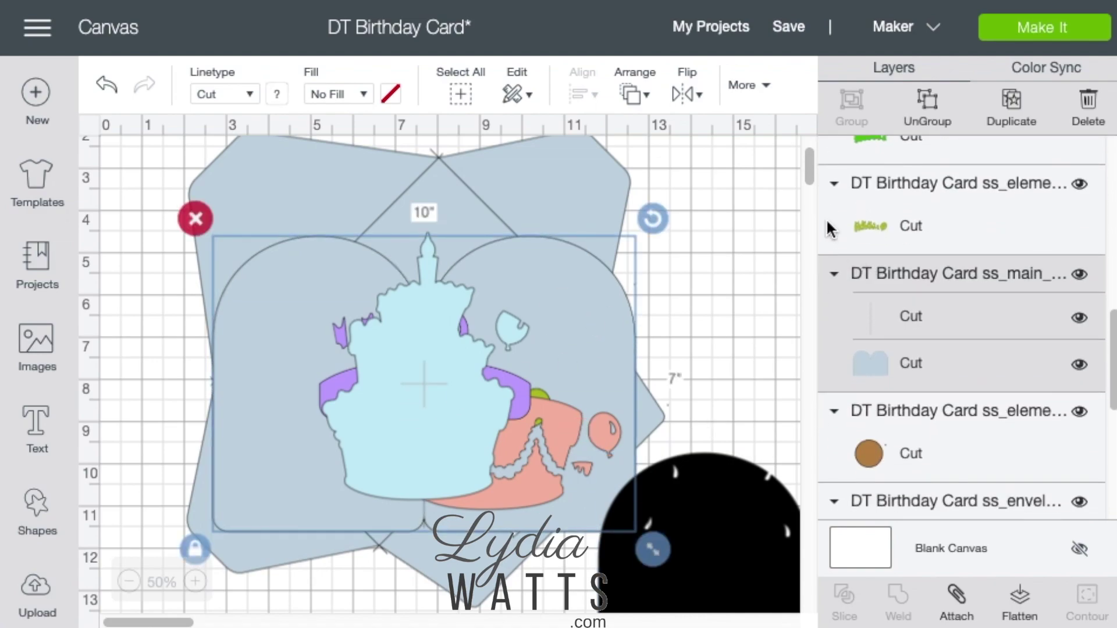
click(628, 96)
click(689, 241)
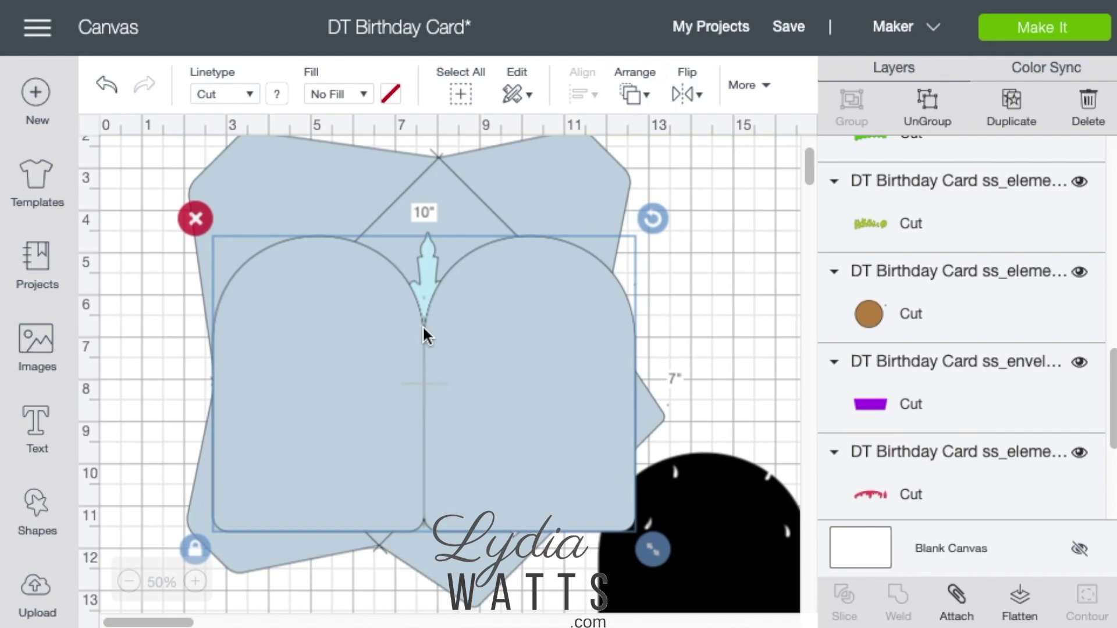
click(441, 394)
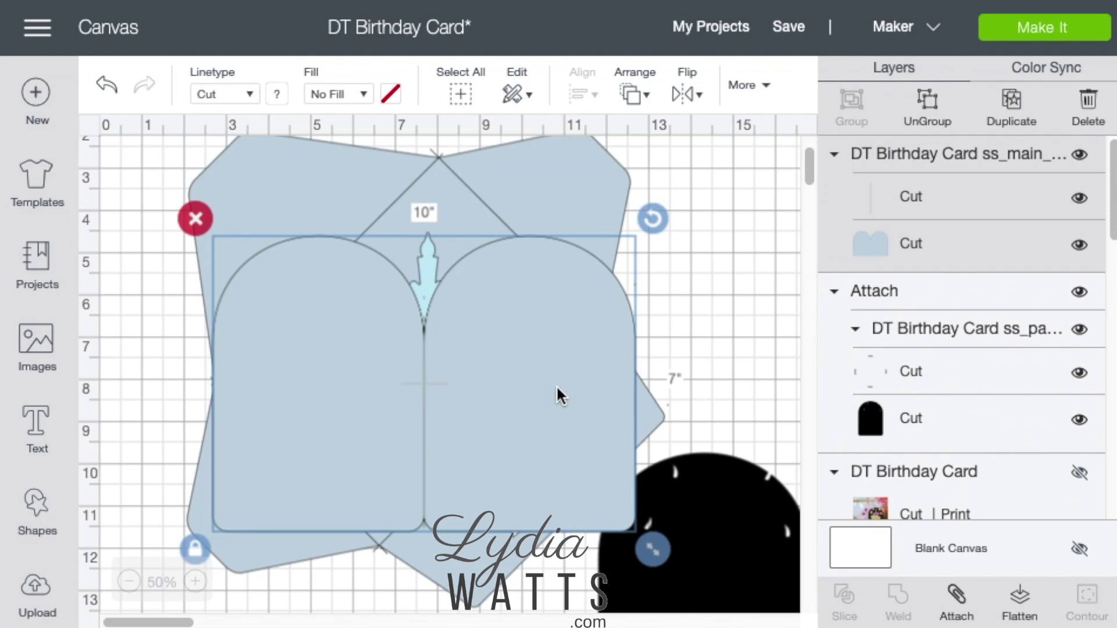
- Set the linetype of the card base's centre fold line to Score and attach it to the card base
click(880, 192)
click(249, 95)
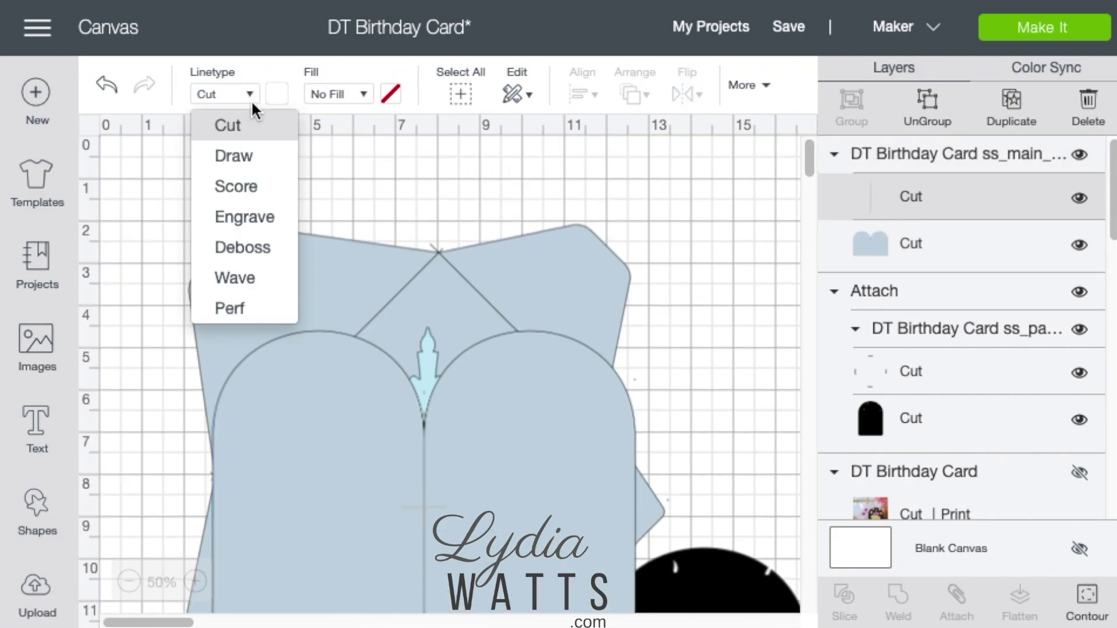
click(237, 188)
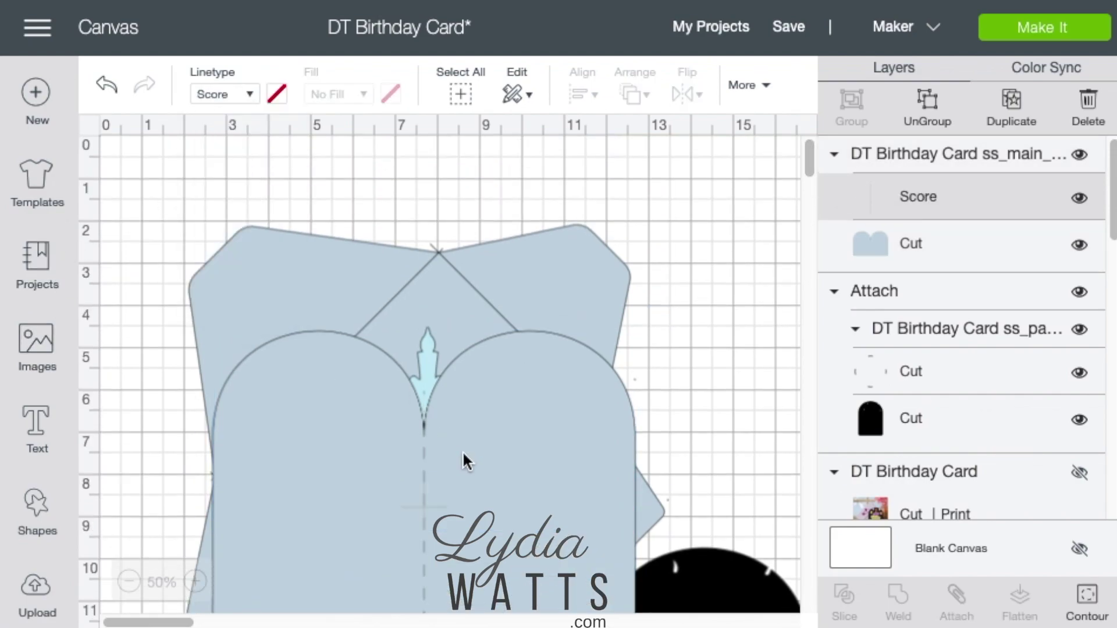
scroll(459, 448, down, 2)
click(899, 154)
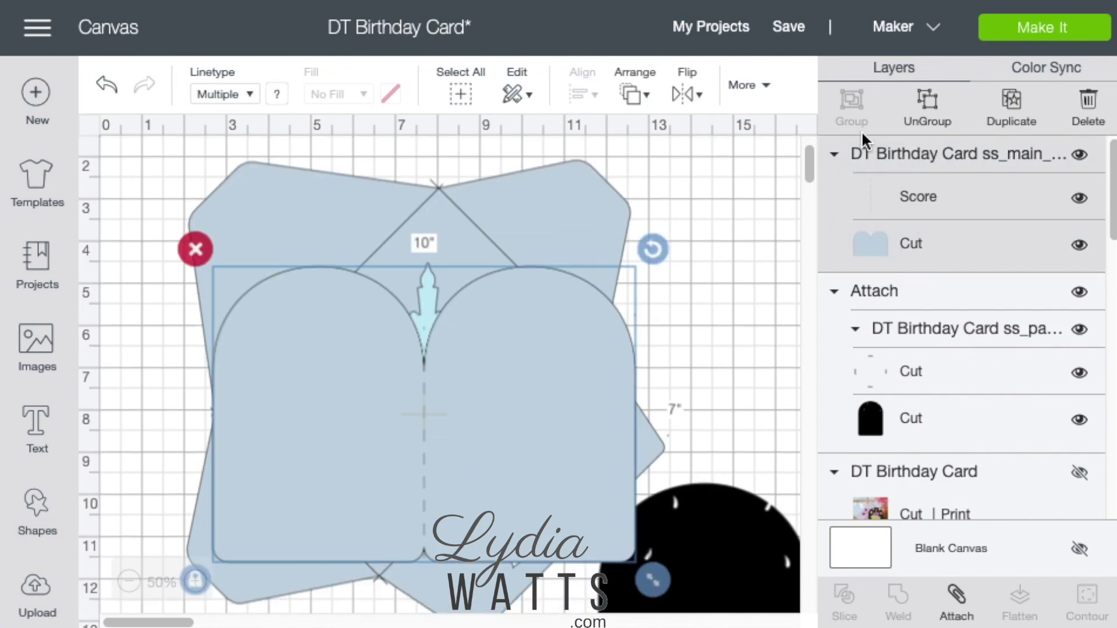
click(957, 599)
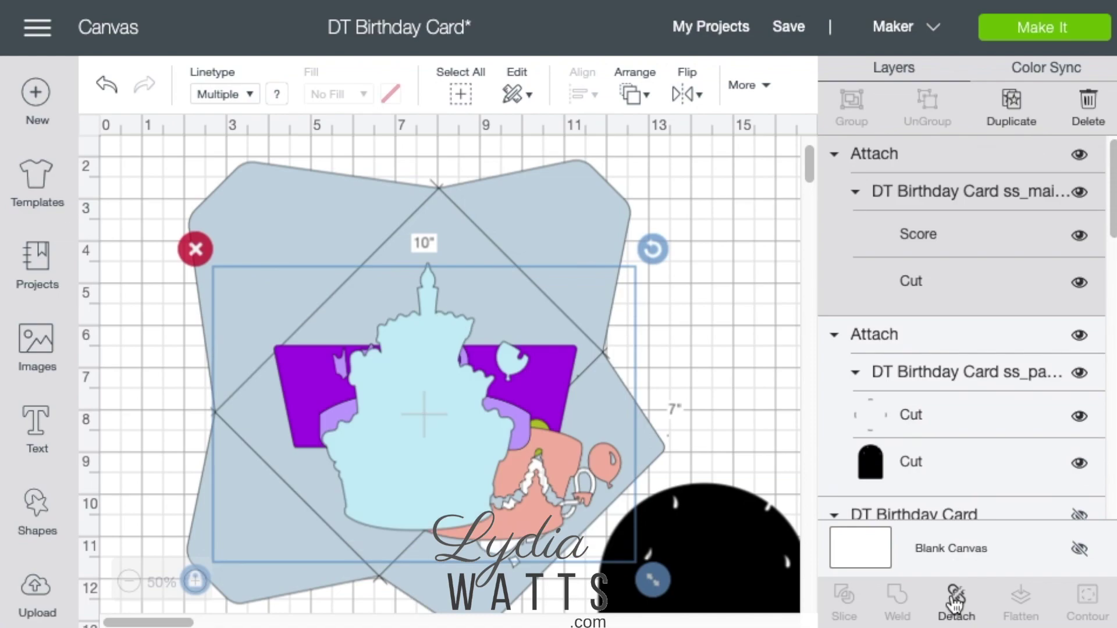
- Bring the envelope in front of all the other pieces
click(529, 211)
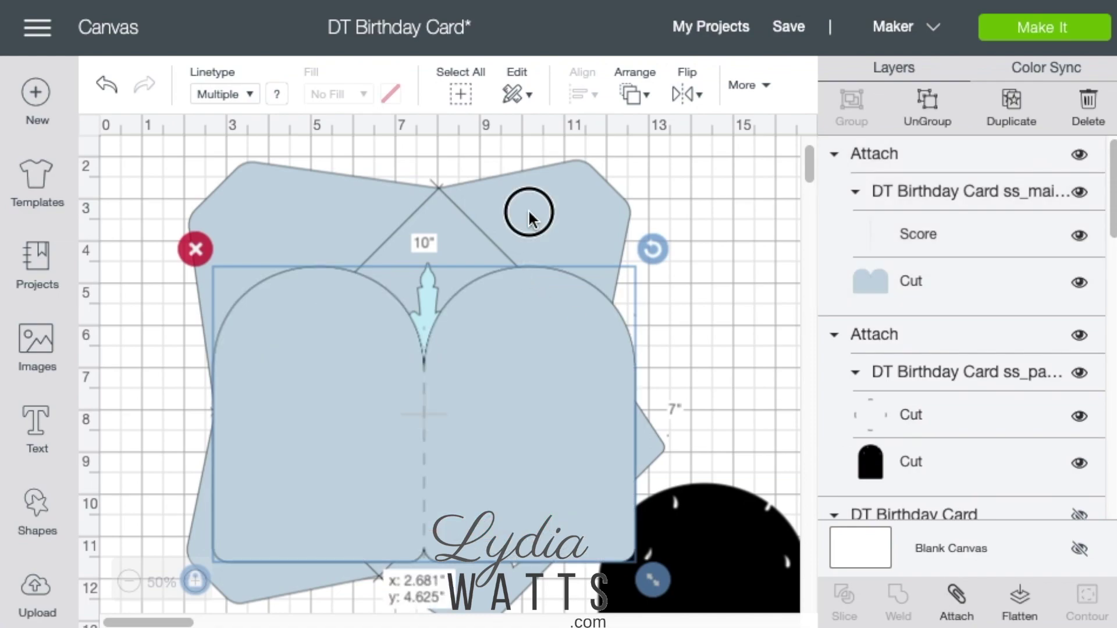
click(638, 104)
click(653, 240)
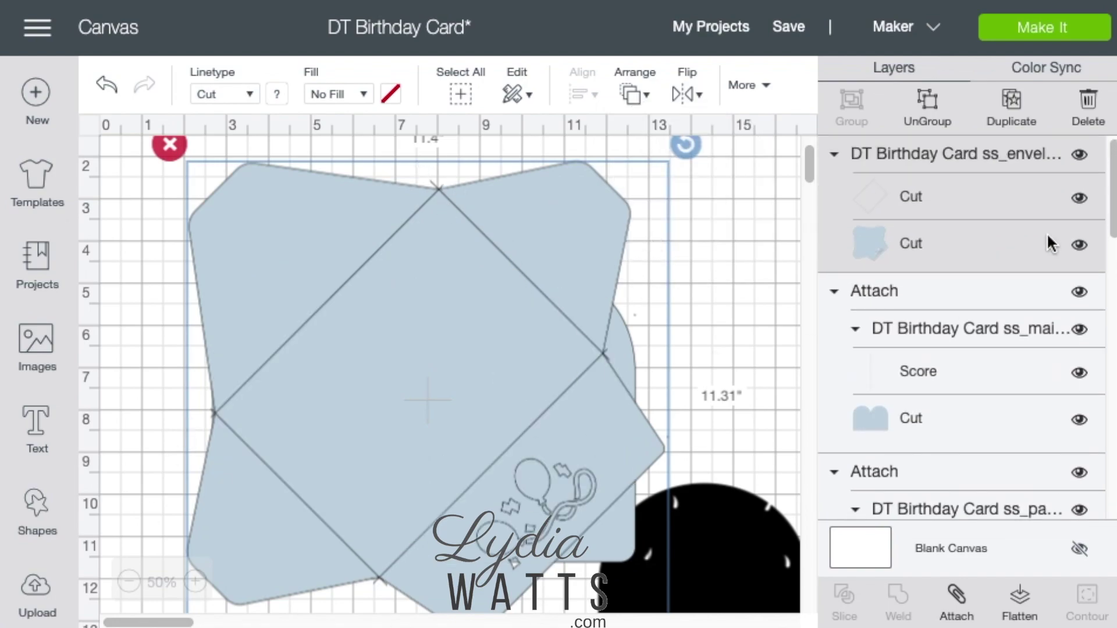
- Set the linetype of the envelope's diamond-shaped fold lines to Score and attach them to the envelope
click(960, 201)
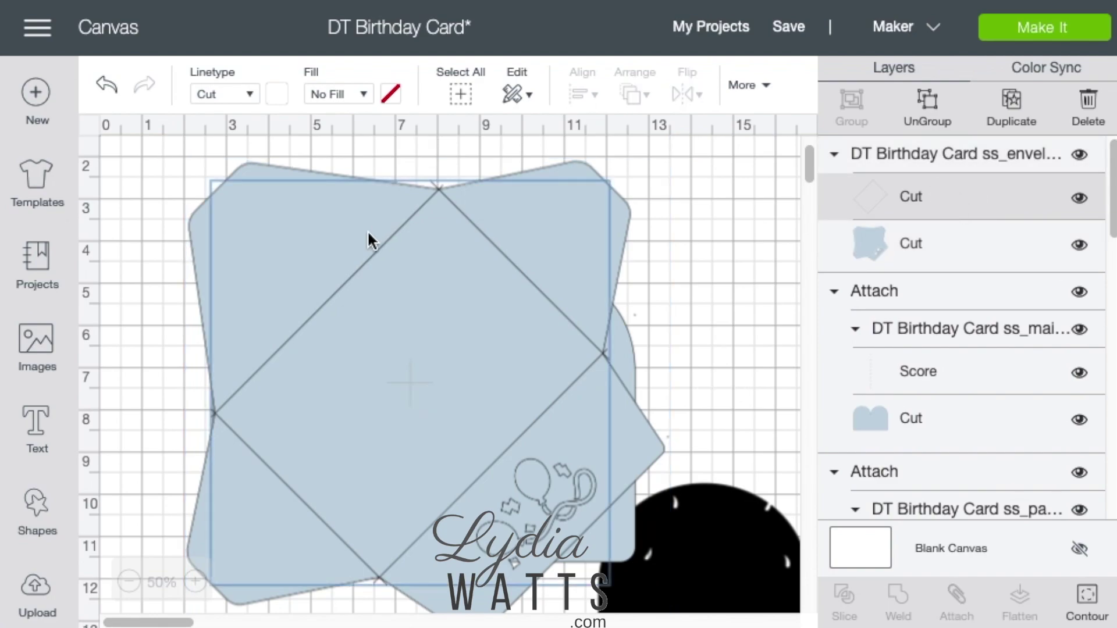
click(245, 96)
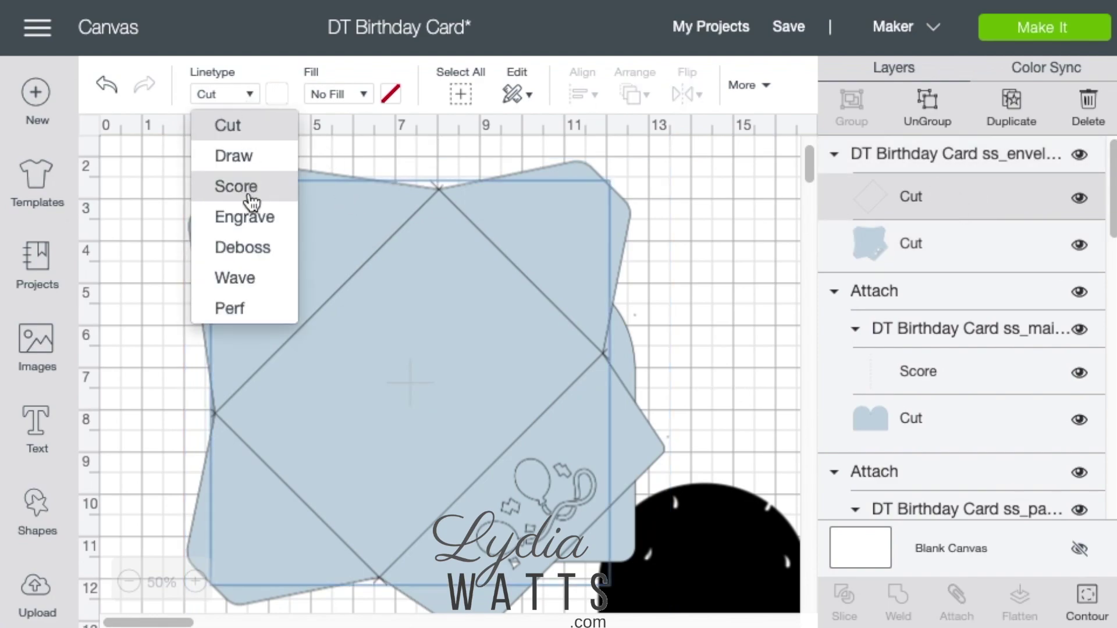
click(252, 202)
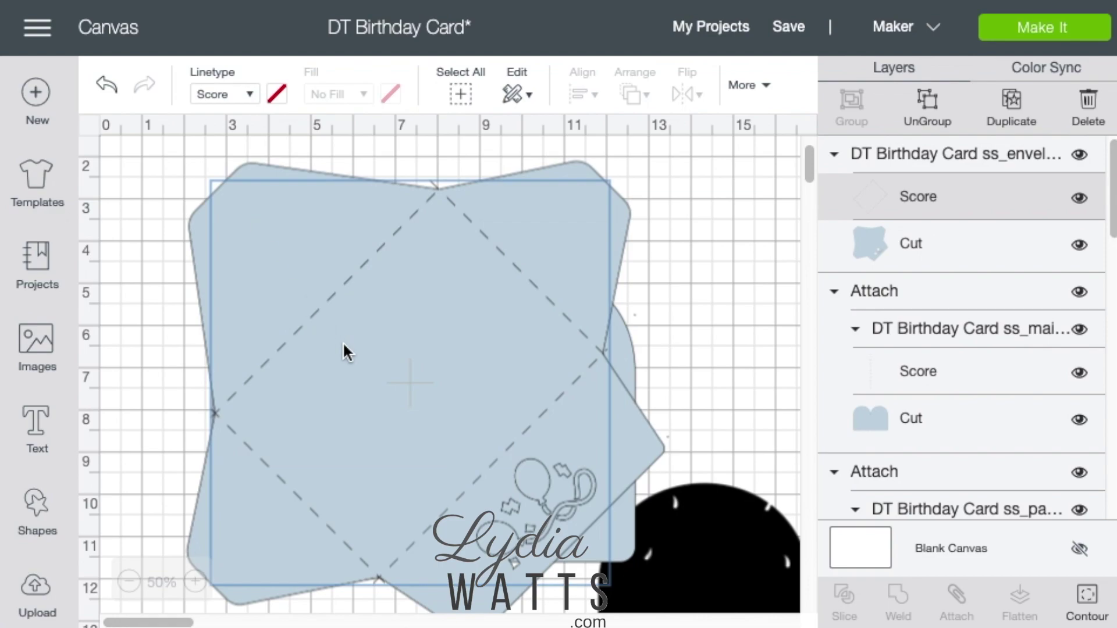
click(939, 153)
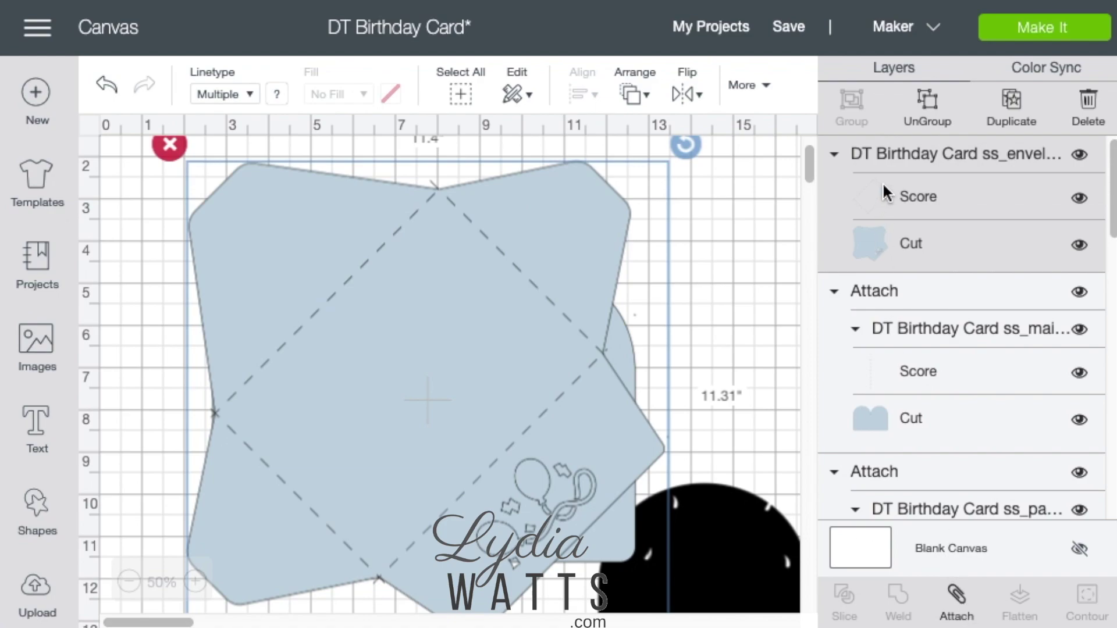
click(955, 600)
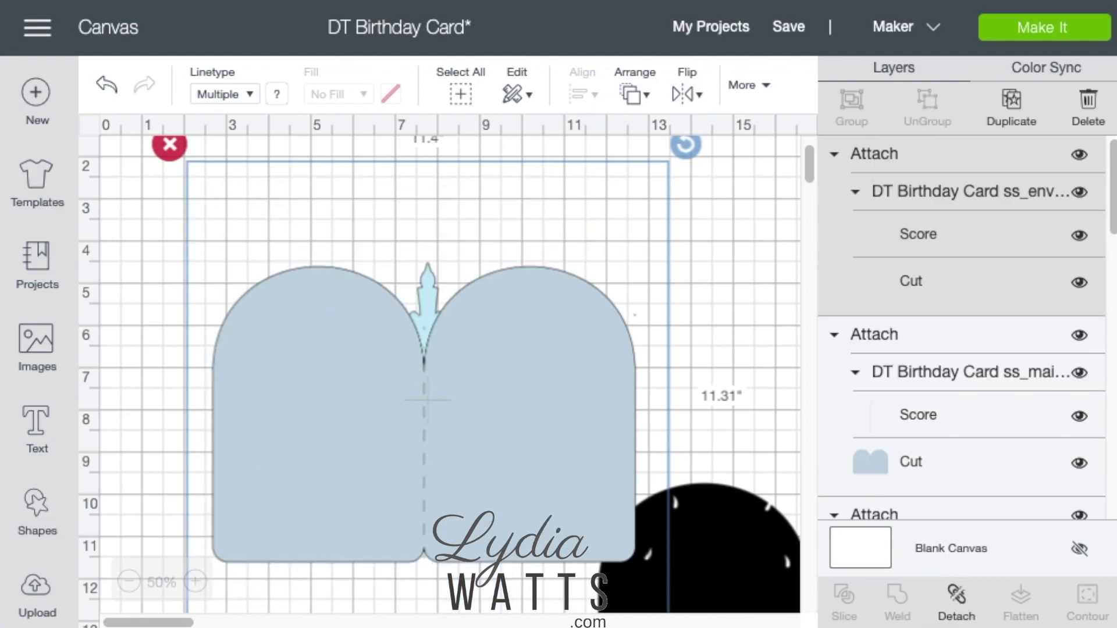
- Move the envelope slightly down and left, and move the black arched panel up and left behind it
drag(392, 374, 377, 408)
drag(705, 564, 460, 308)
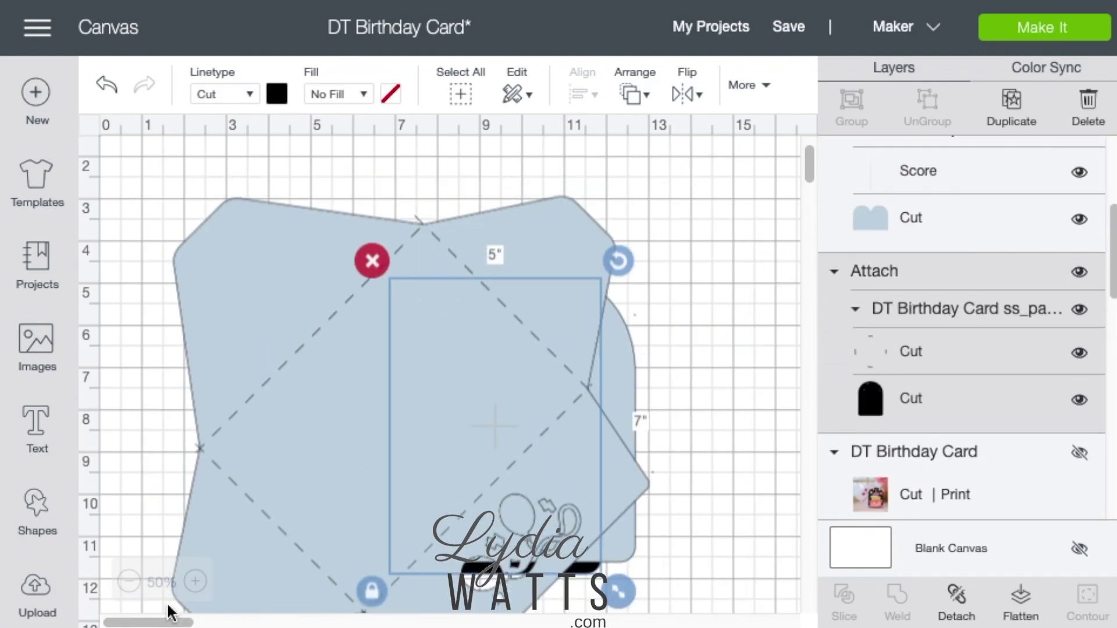
click(128, 581)
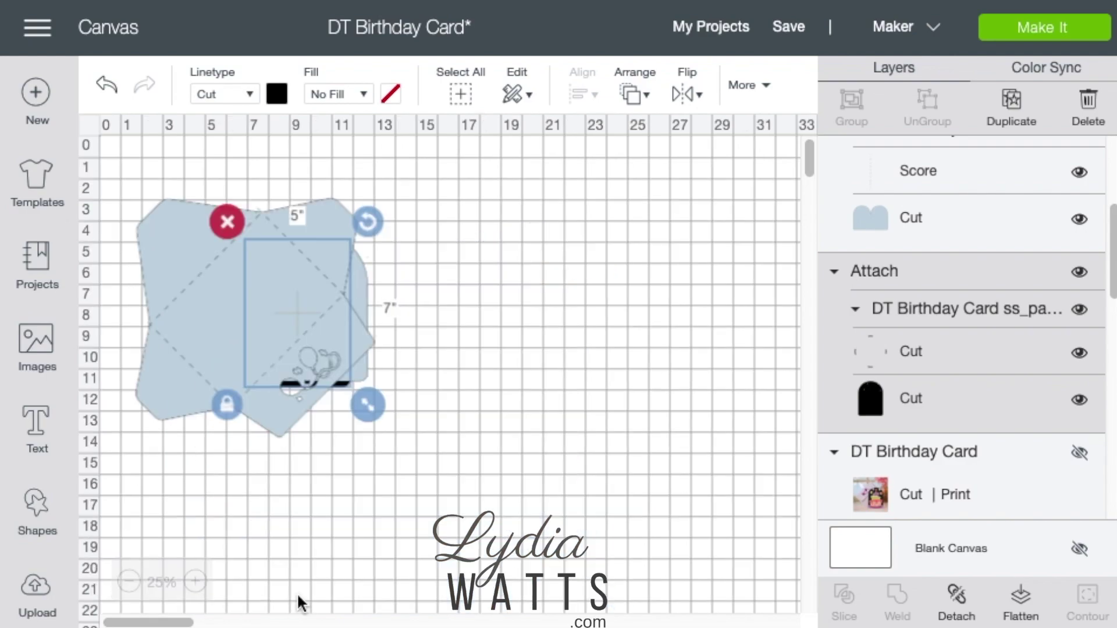
click(196, 581)
- Unhide the birthday card photo, and move the envelope and the photo up on the canvas
scroll(1060, 456, down, 1)
click(1078, 439)
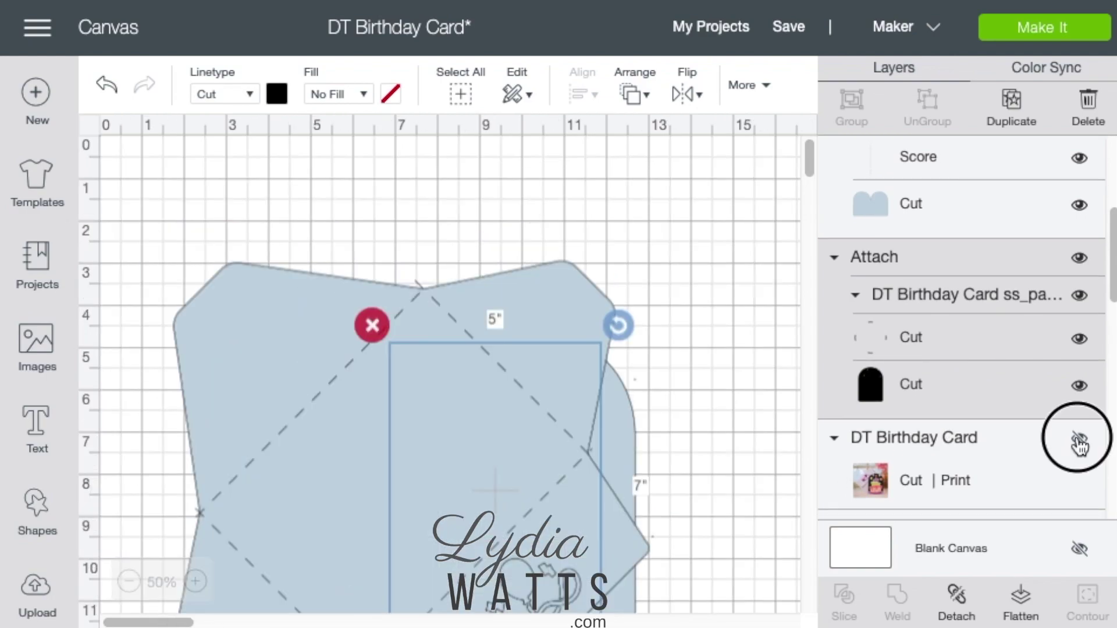
click(504, 524)
drag(504, 524, 507, 467)
drag(669, 444, 663, 365)
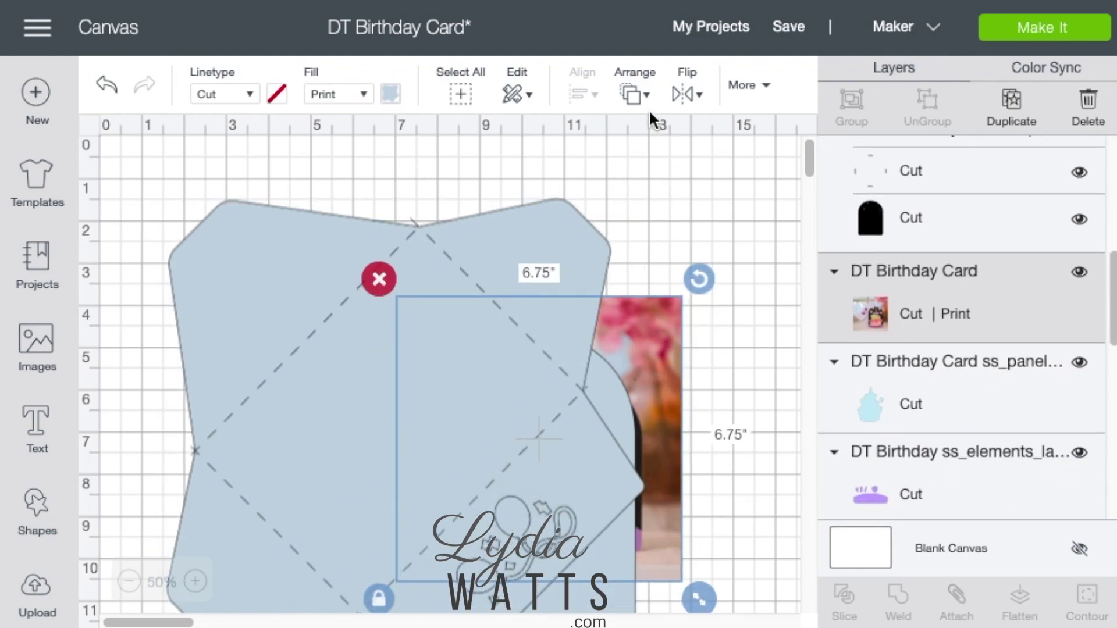
- Bring the birthday card photo to the front and move it up and left over the envelope
click(631, 95)
click(649, 241)
drag(545, 522, 455, 452)
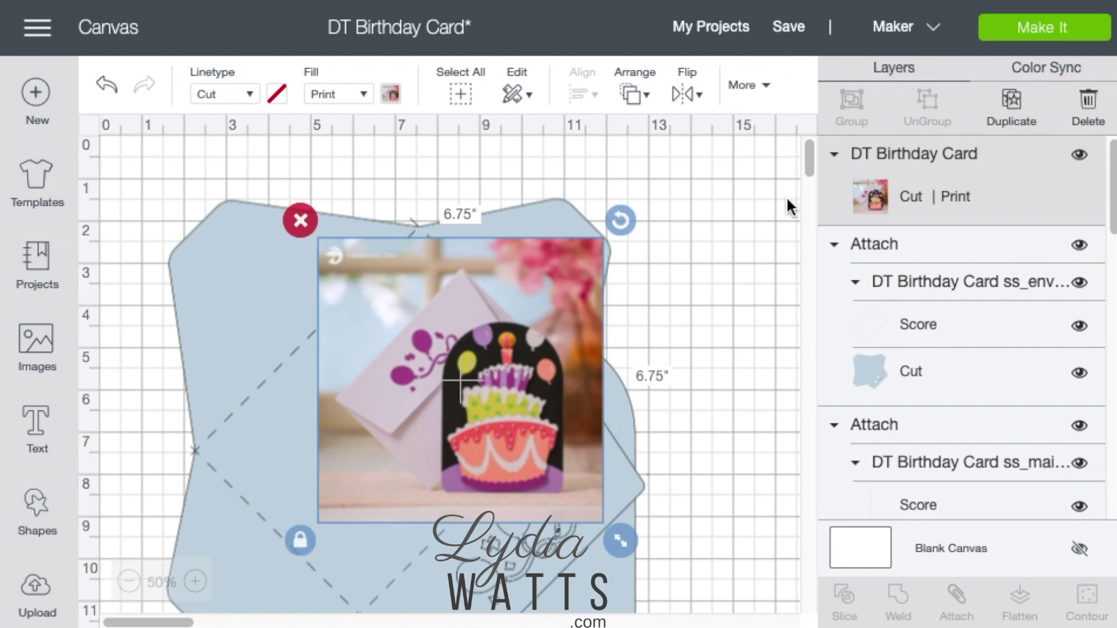
- Save the changes to the birthday card project and open the list of saved projects
click(790, 35)
click(798, 61)
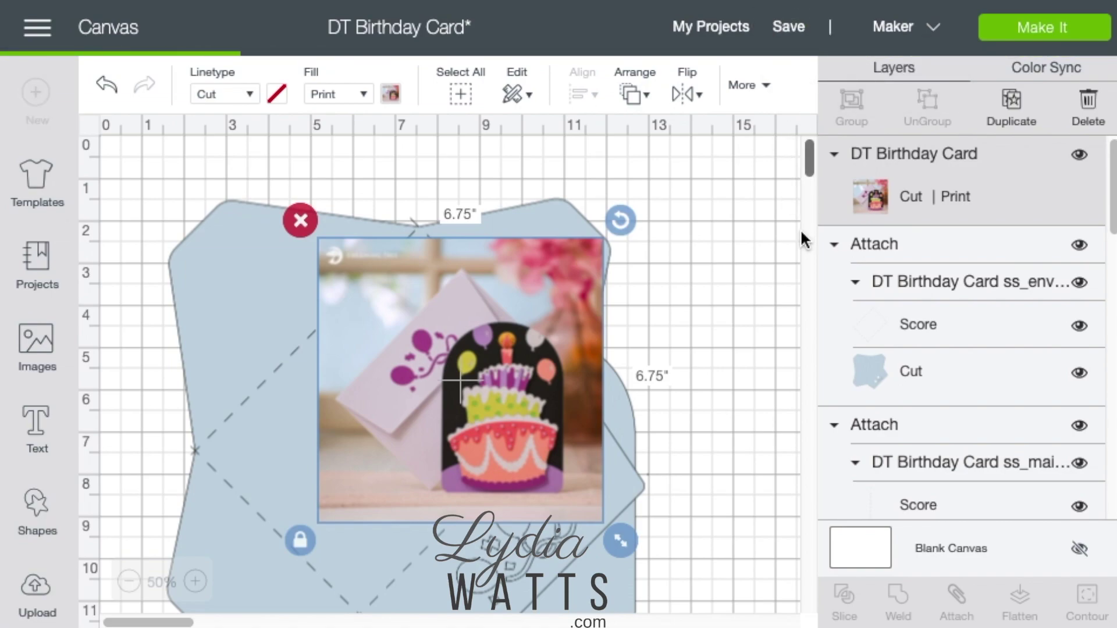
click(732, 40)
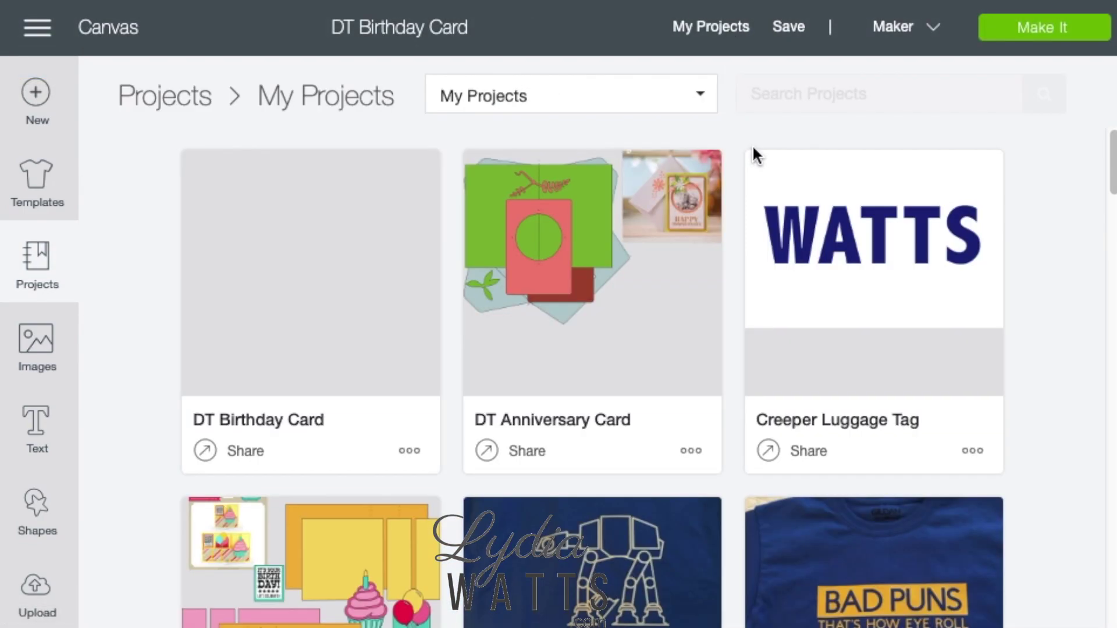